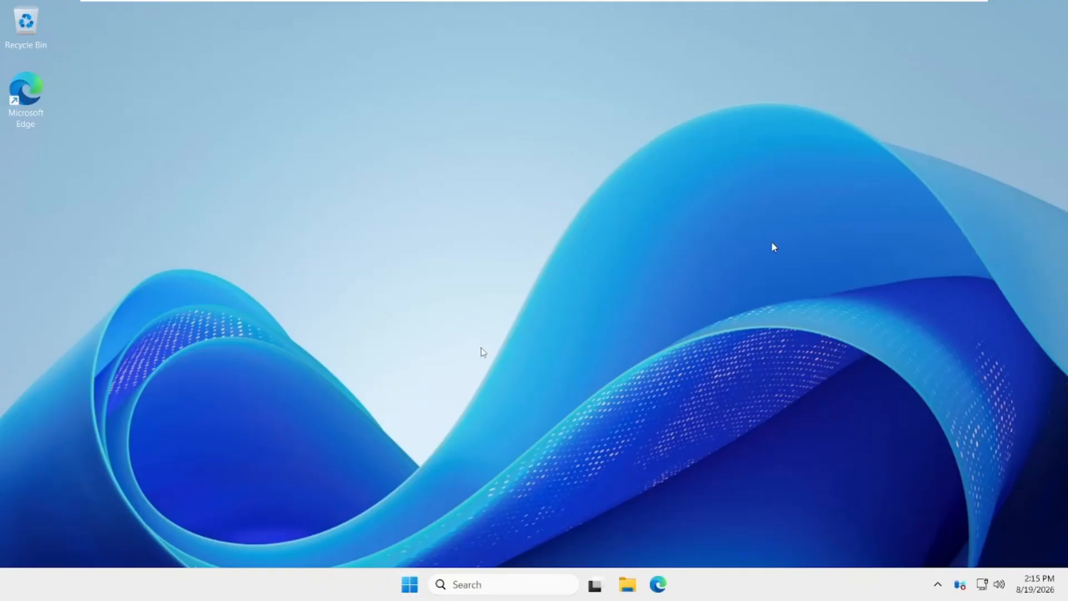
- Open a Command Prompt and query the computer's hostname
key(super+r)
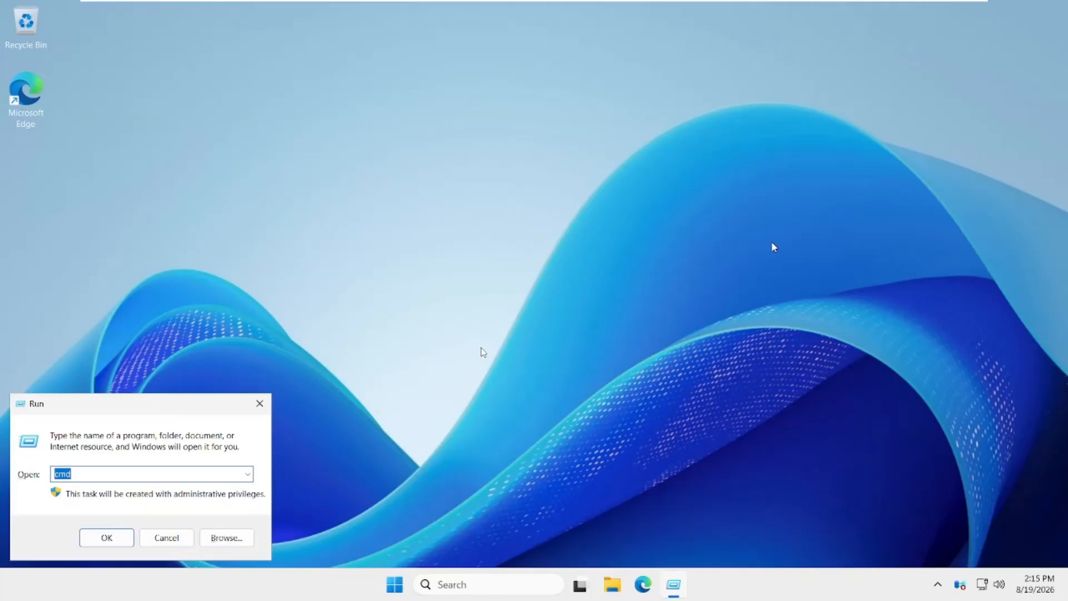
text(cmd)
key(Return)
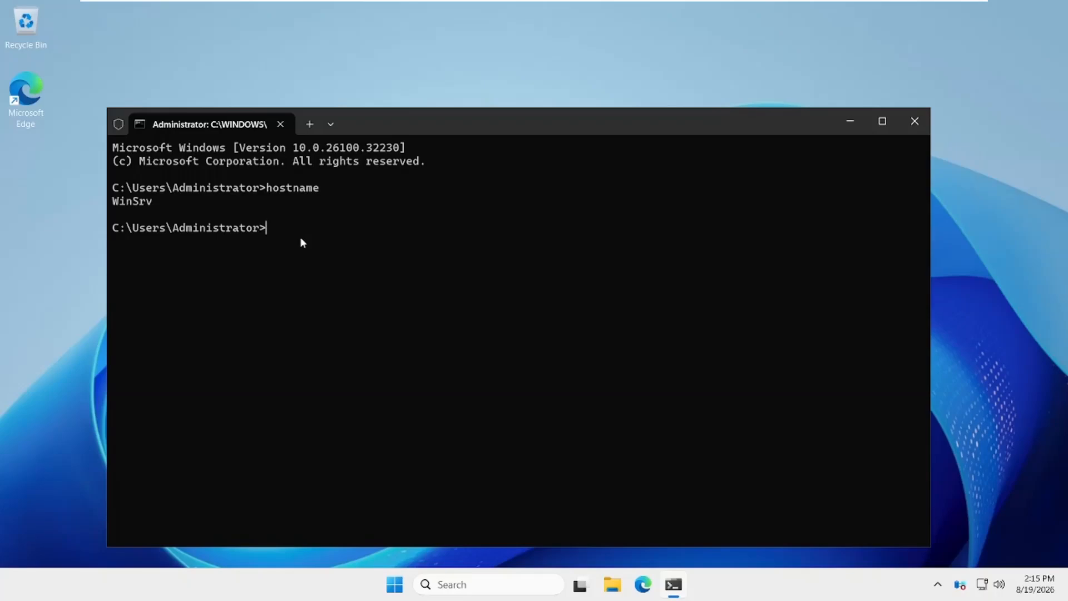
- Launch Server Manager with the servermanager command and show the Local Server properties
text(servermanager)
key(Return)
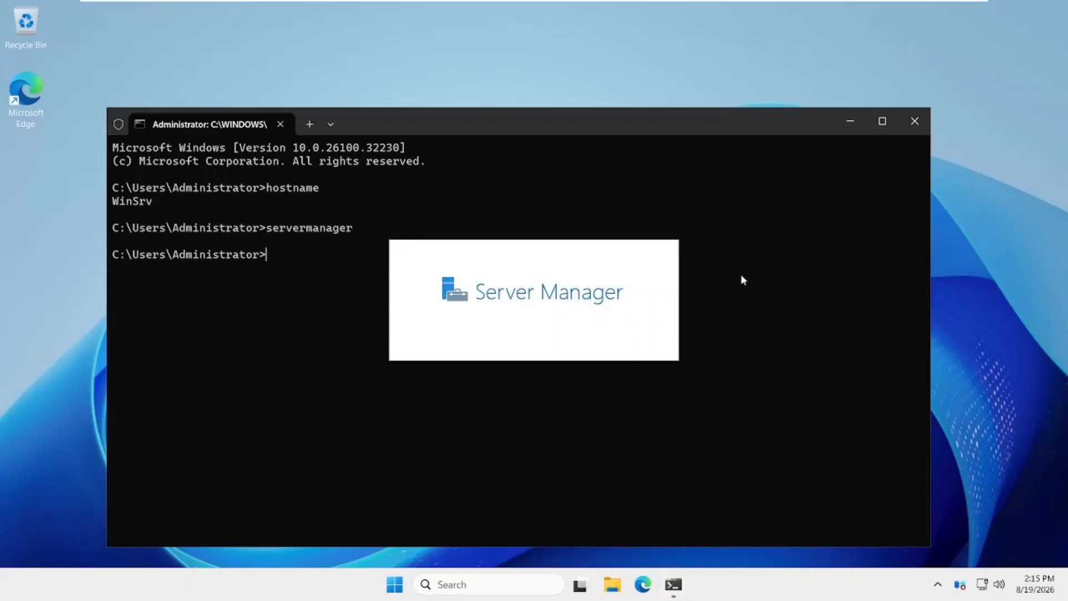
click(853, 121)
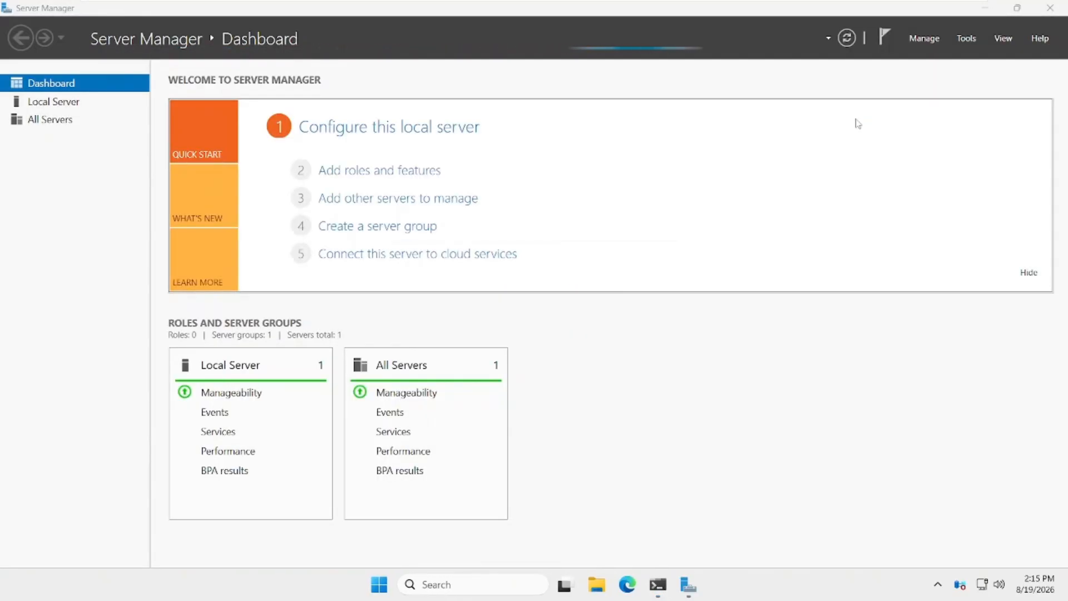
click(26, 102)
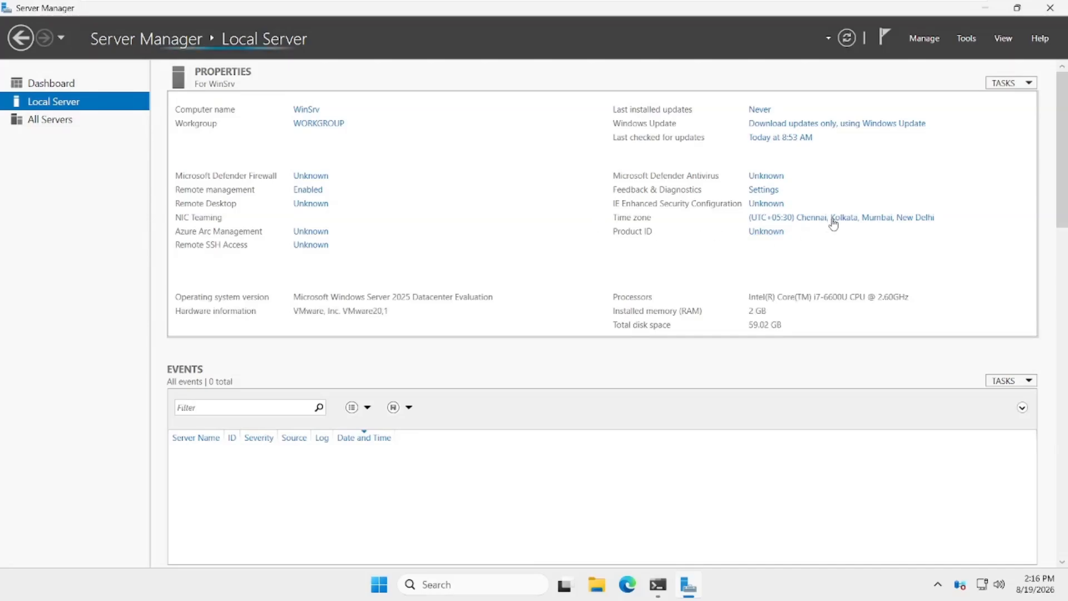
- Open the Date and Time dialog from the server's time zone property and review the date and time settings without changing them
click(833, 219)
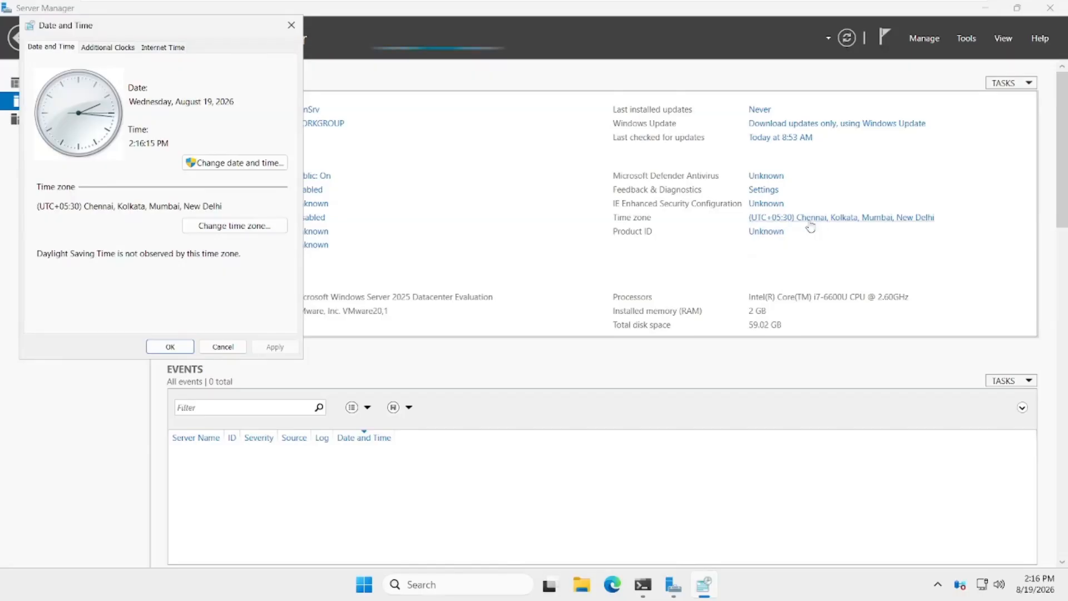
click(247, 163)
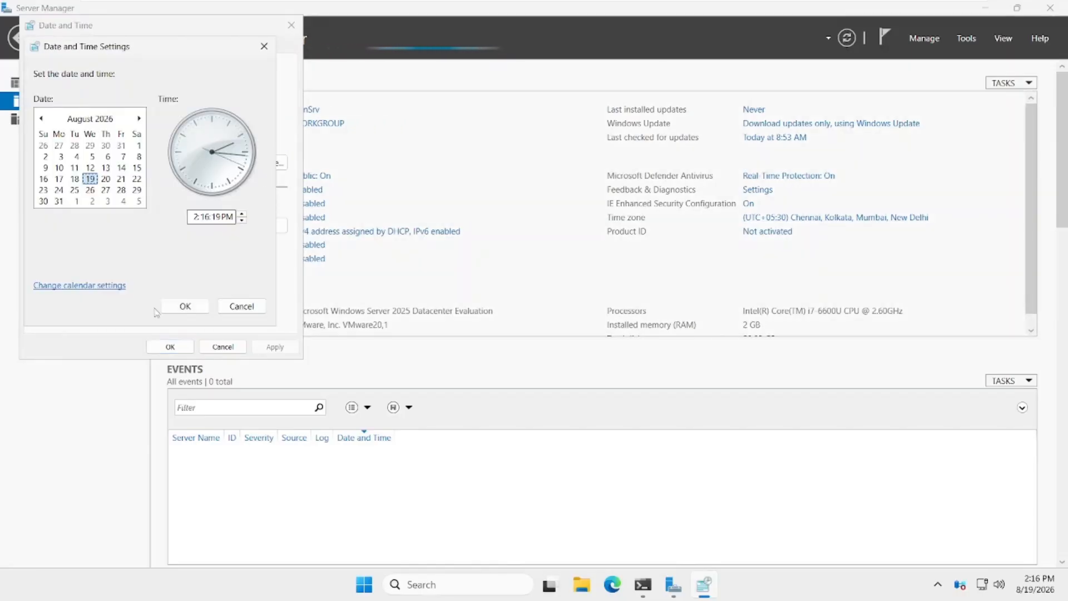
click(240, 306)
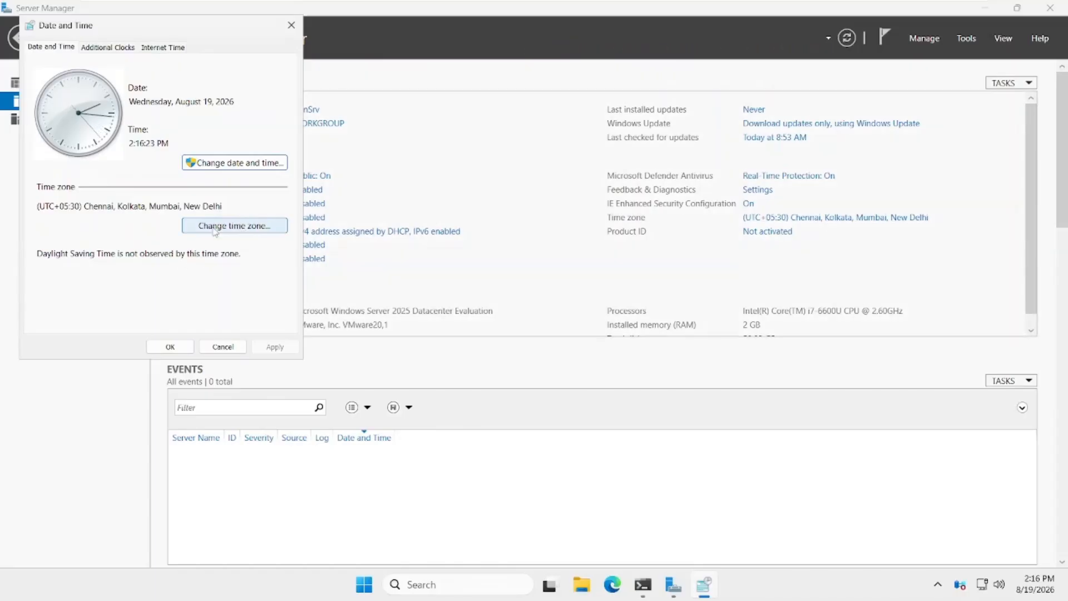
- Set the time zone to (UTC+05:30) Chennai, Kolkata, Mumbai, New Delhi and close the Date and Time dialog
click(232, 231)
click(162, 111)
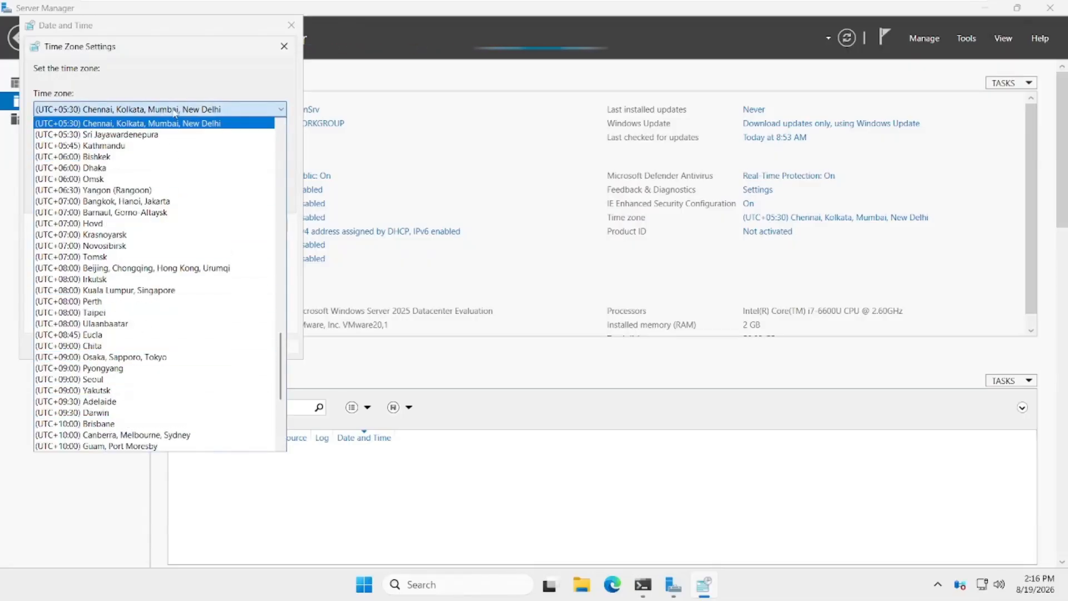
click(103, 123)
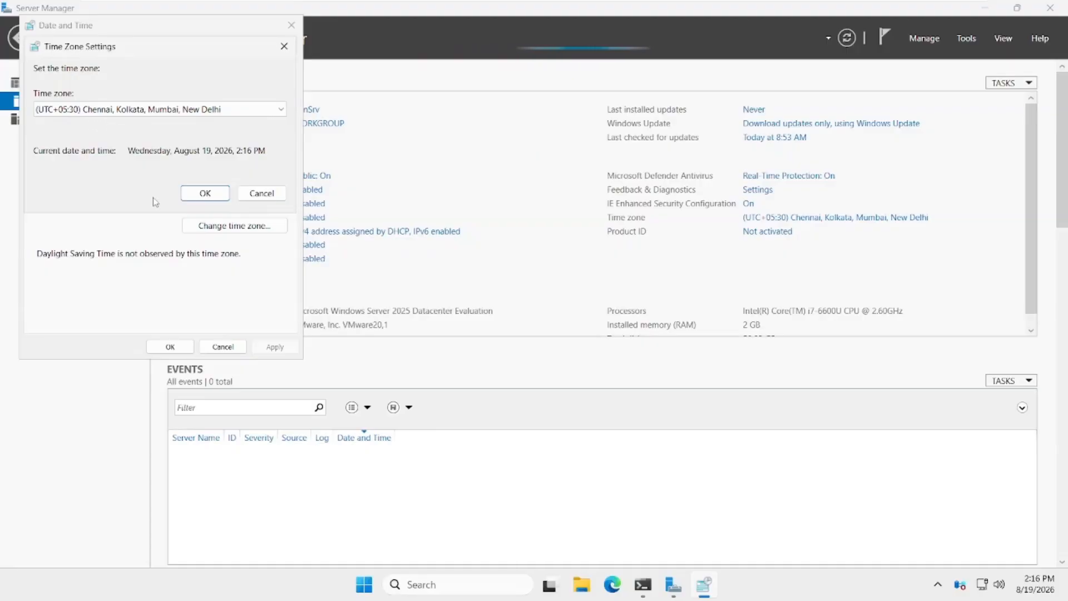
click(203, 193)
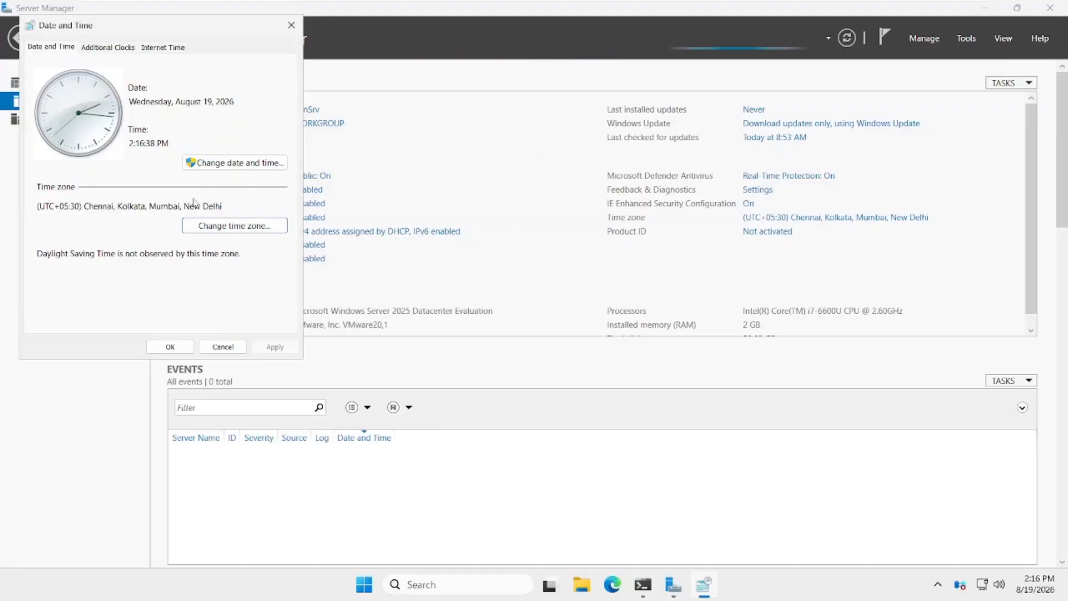
click(169, 346)
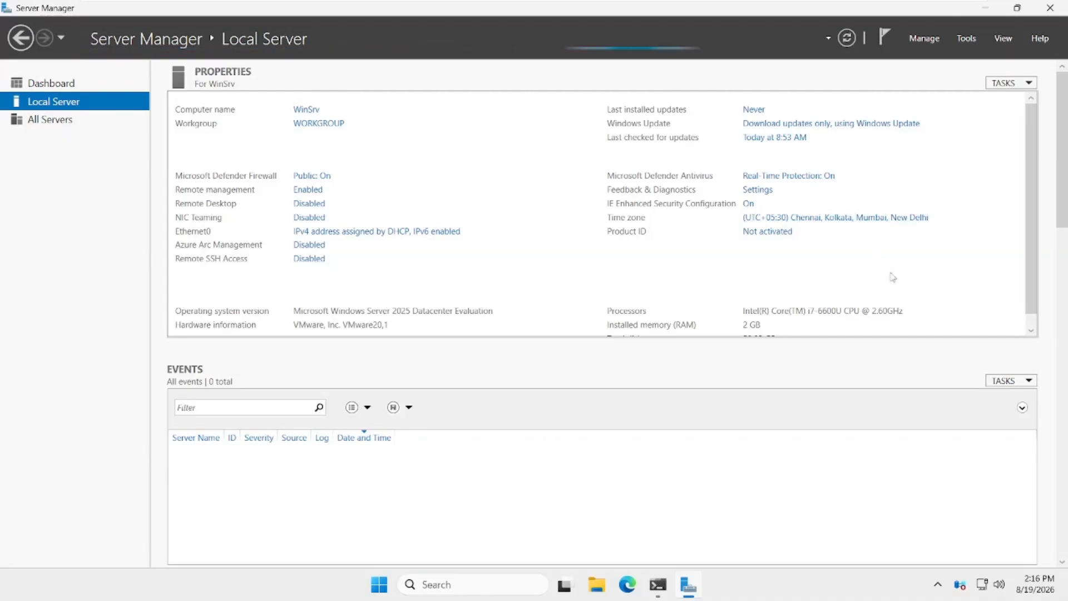
- Reopen the server's date and time settings and accept the current date and time
mouse_move(1031, 591)
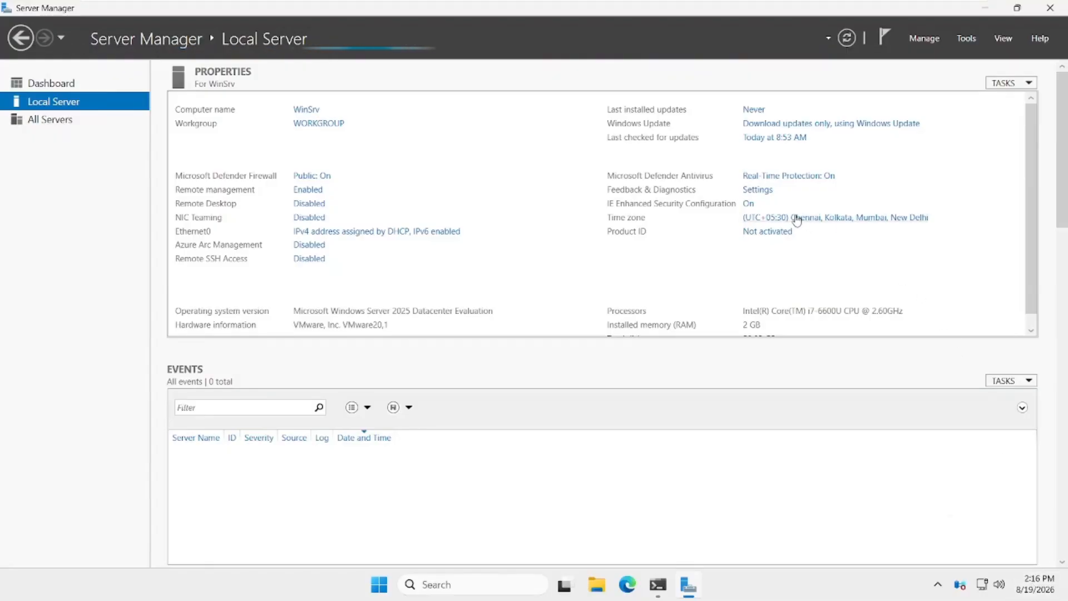
click(857, 222)
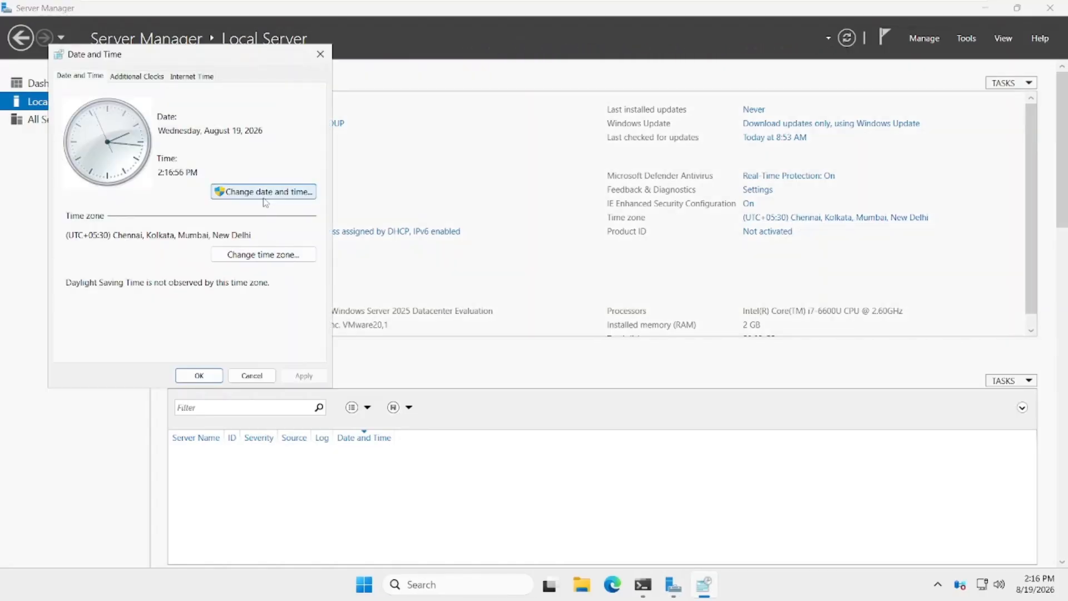
click(264, 193)
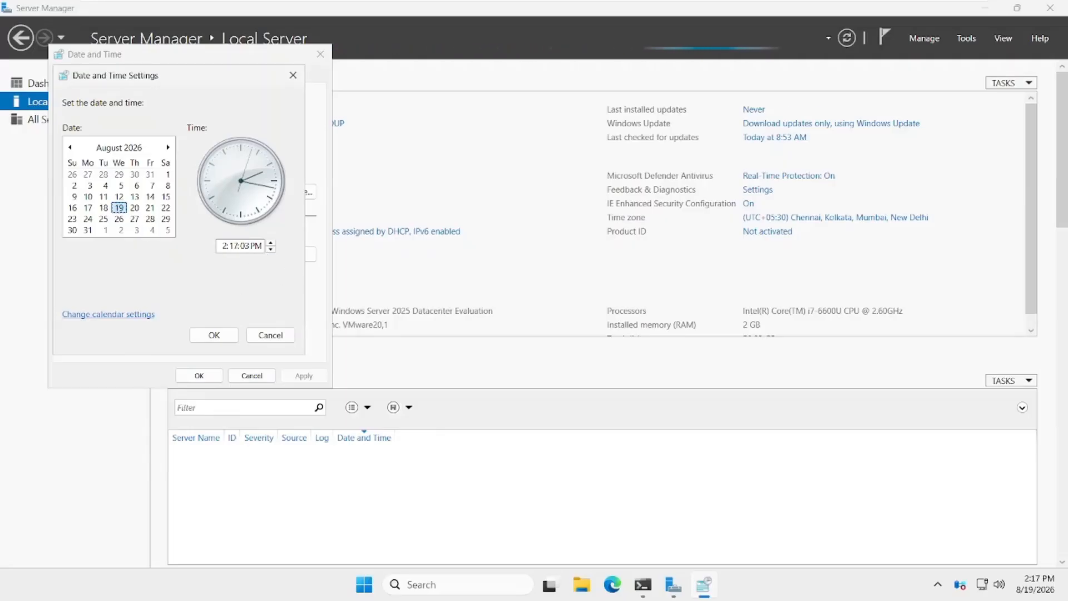
click(215, 336)
click(200, 375)
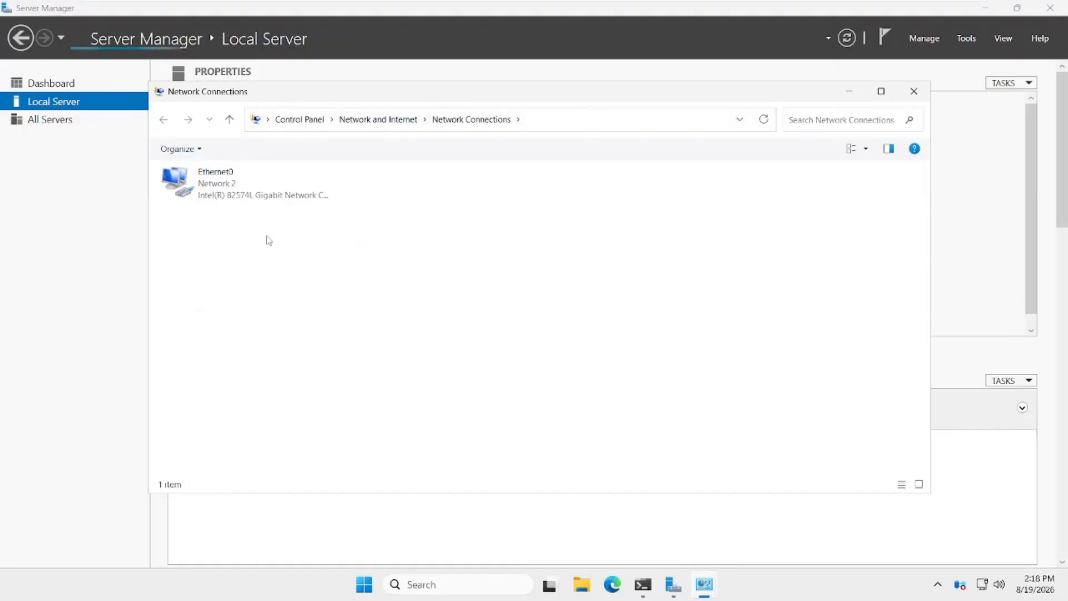
- Open the Internet Protocol Version 4 (TCP/IPv4) properties of the Ethernet0 connection
click(242, 190)
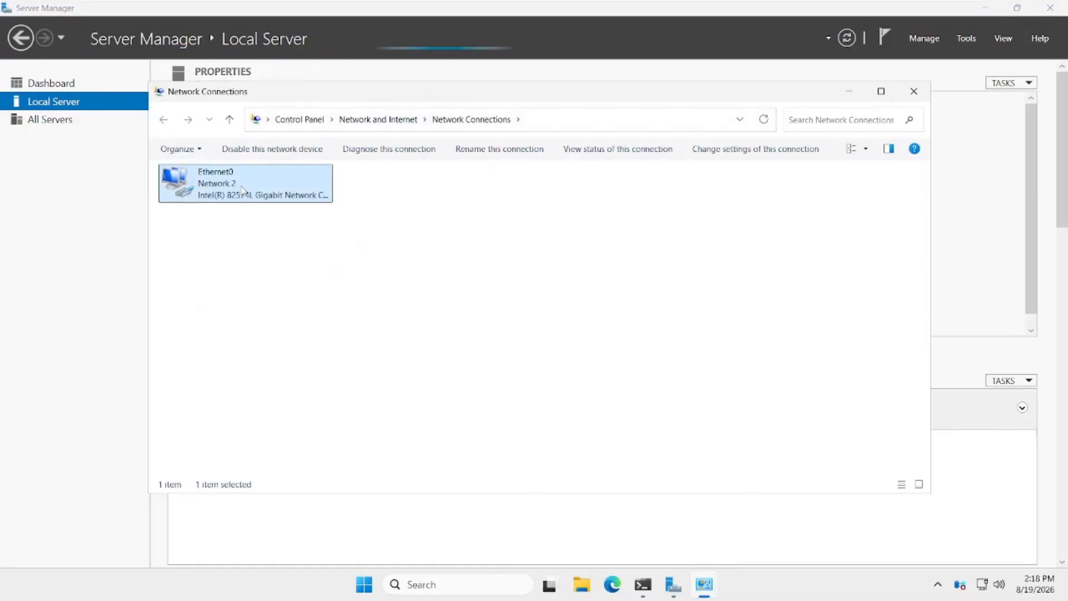
right_click(242, 191)
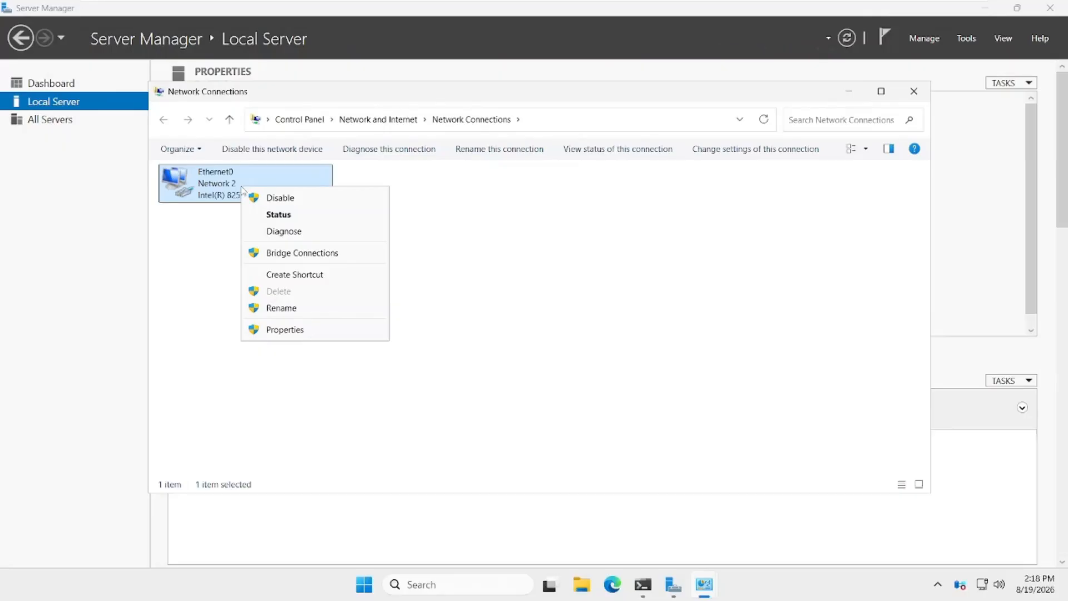
click(300, 331)
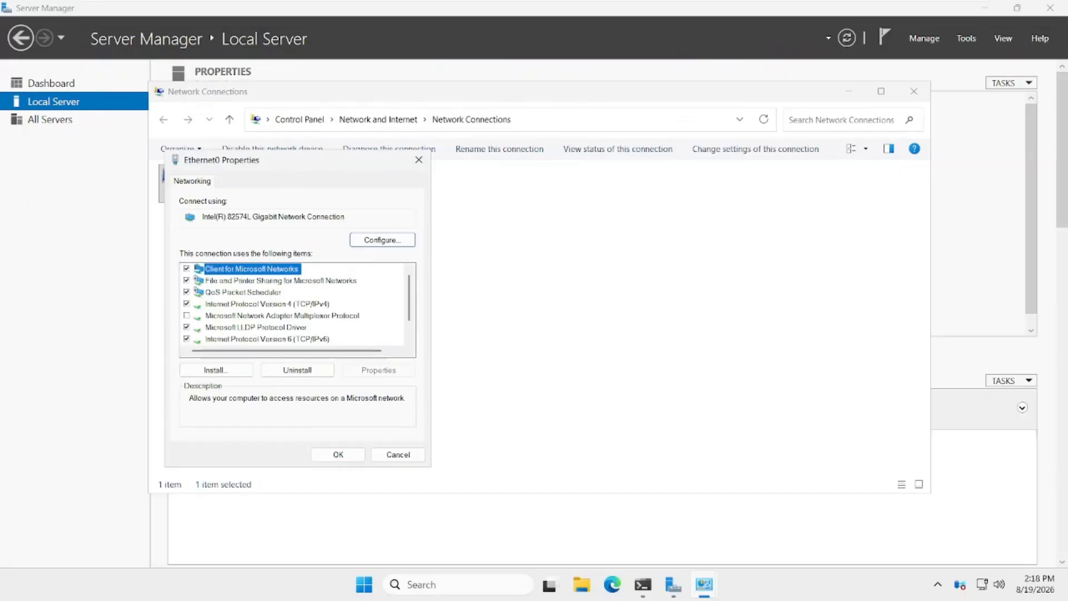
drag(290, 160, 519, 140)
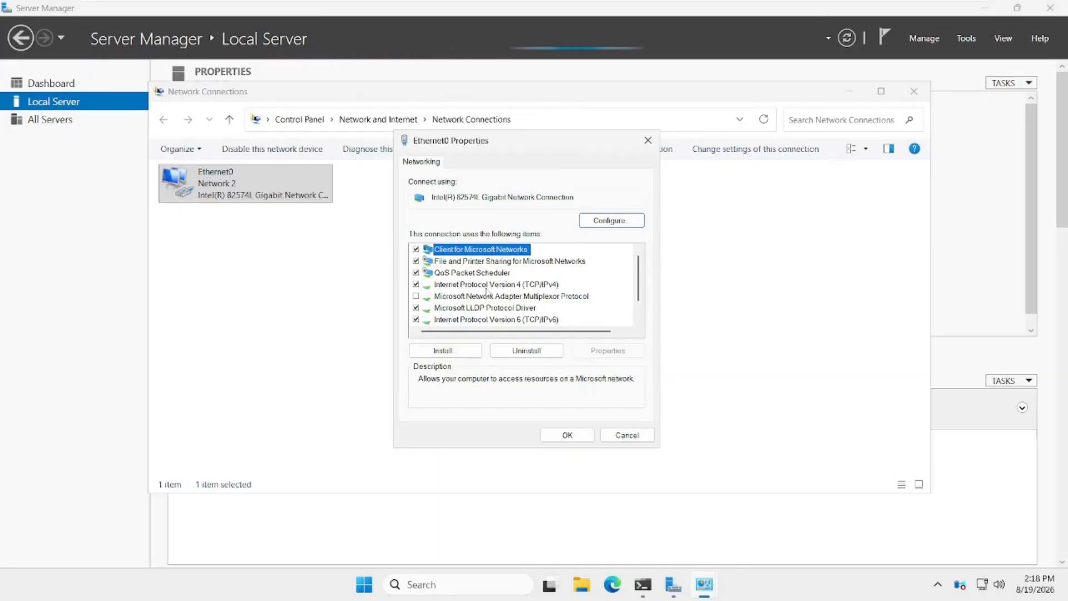
click(500, 284)
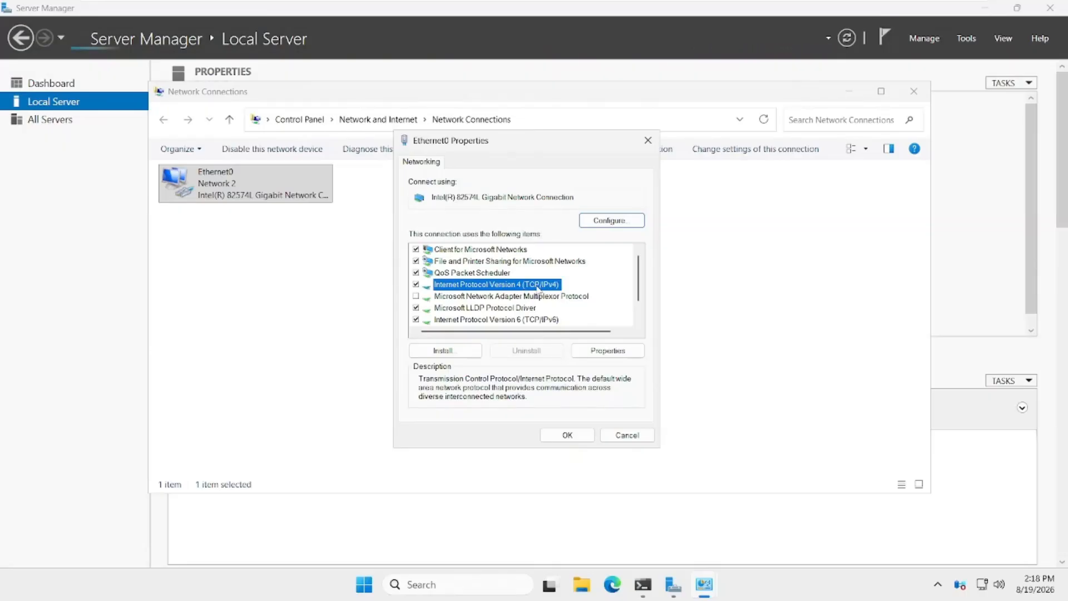
click(607, 351)
drag(537, 198, 608, 167)
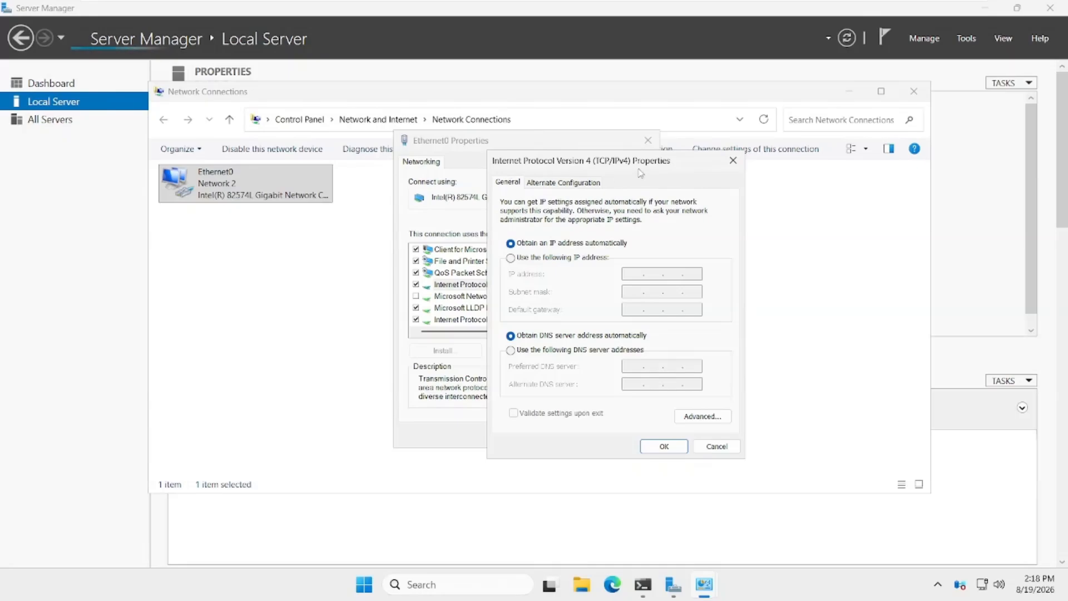
- Assign the static IP address 192.168.65.200 with subnet mask 255.255.255.0 and default gateway 192.168.65.2
click(520, 259)
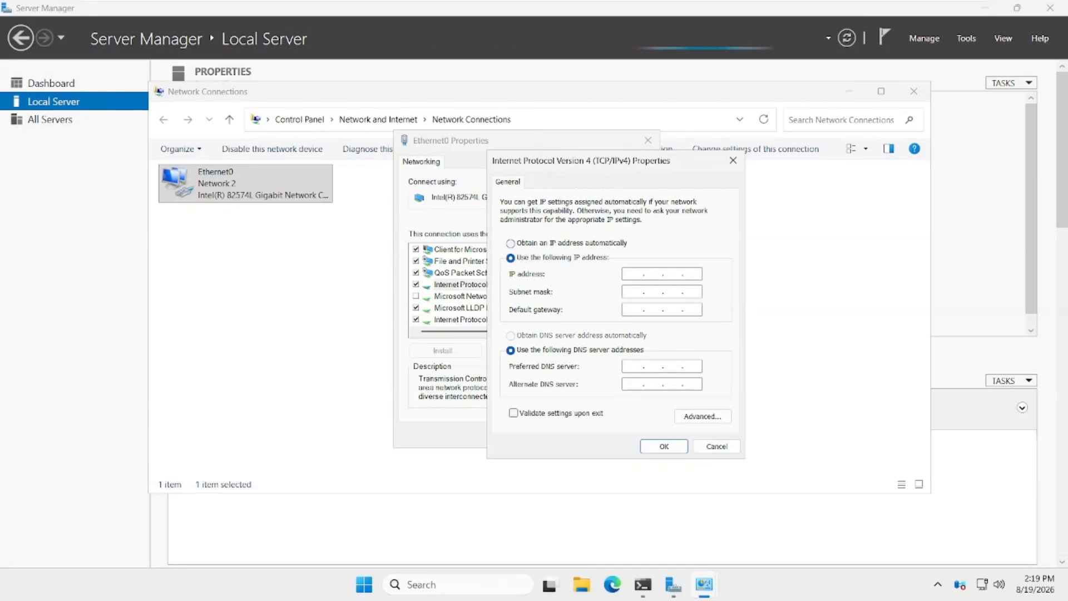
click(633, 273)
text(192 . )
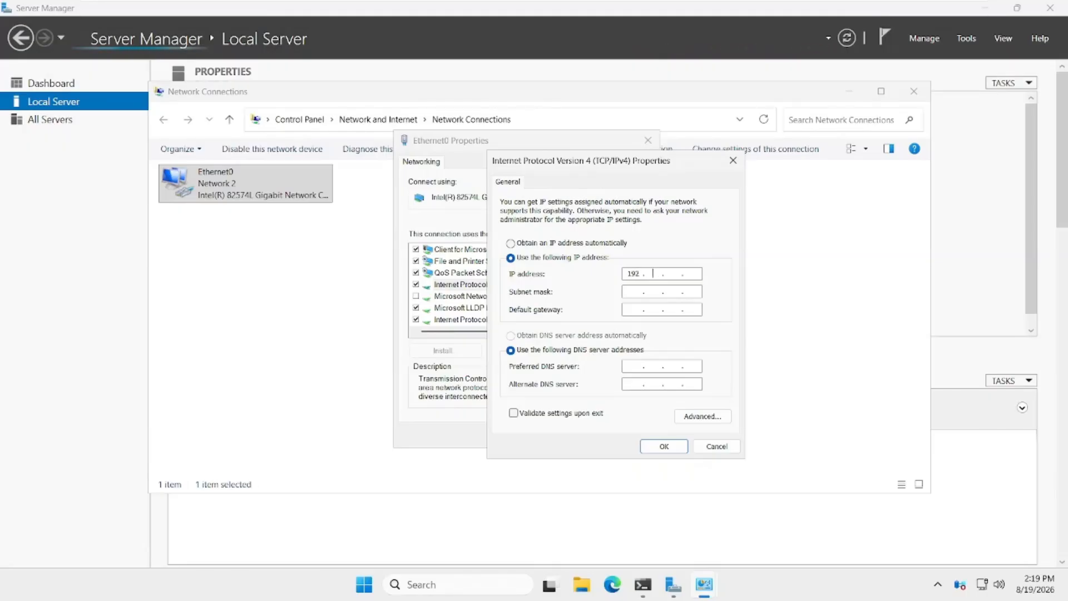
text(168 . )
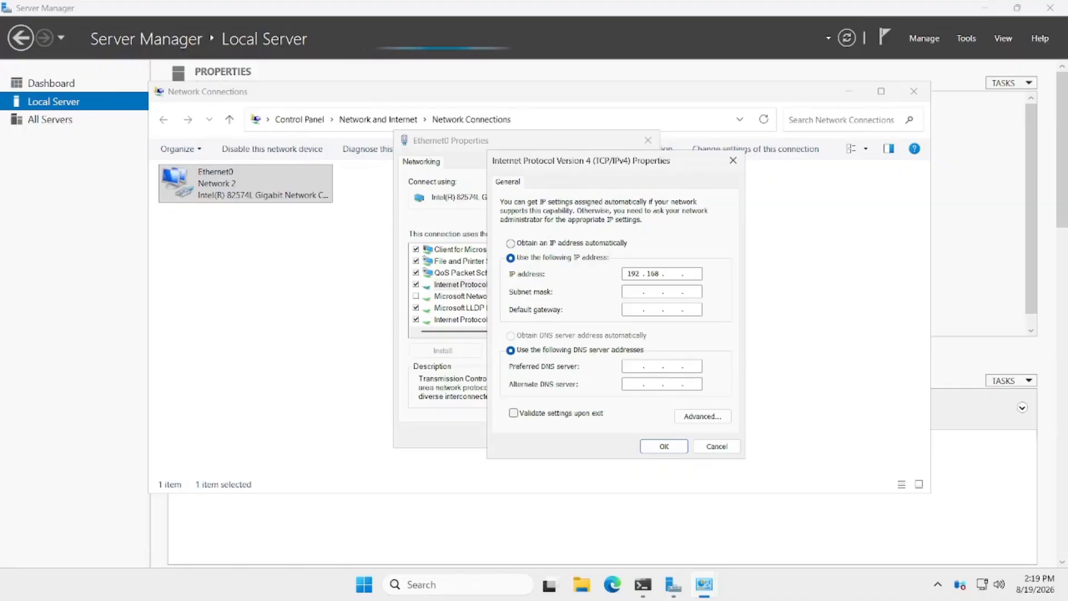
text(65)
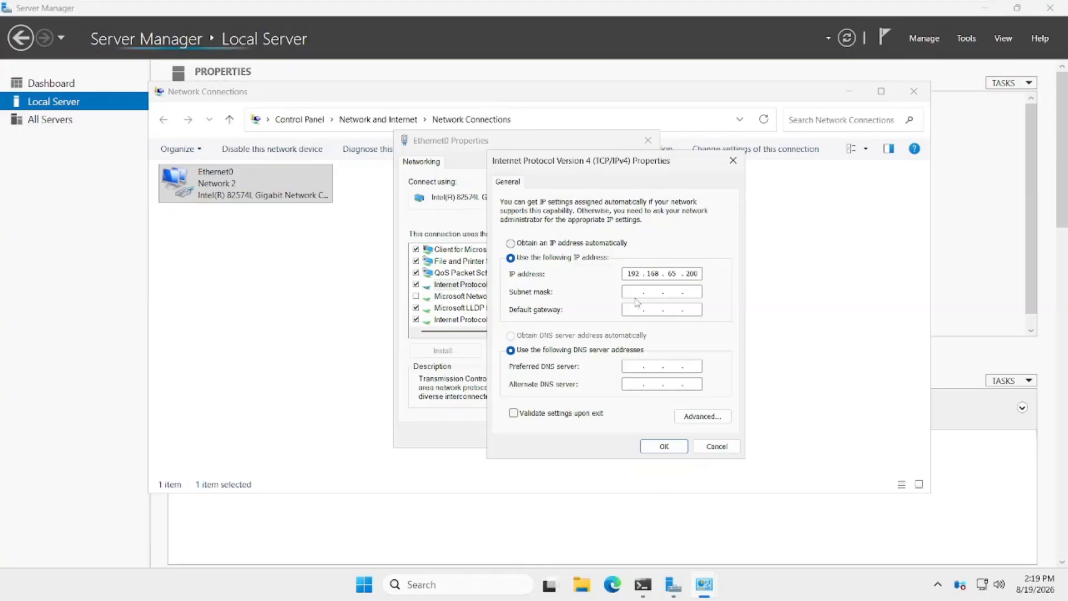
key(Tab)
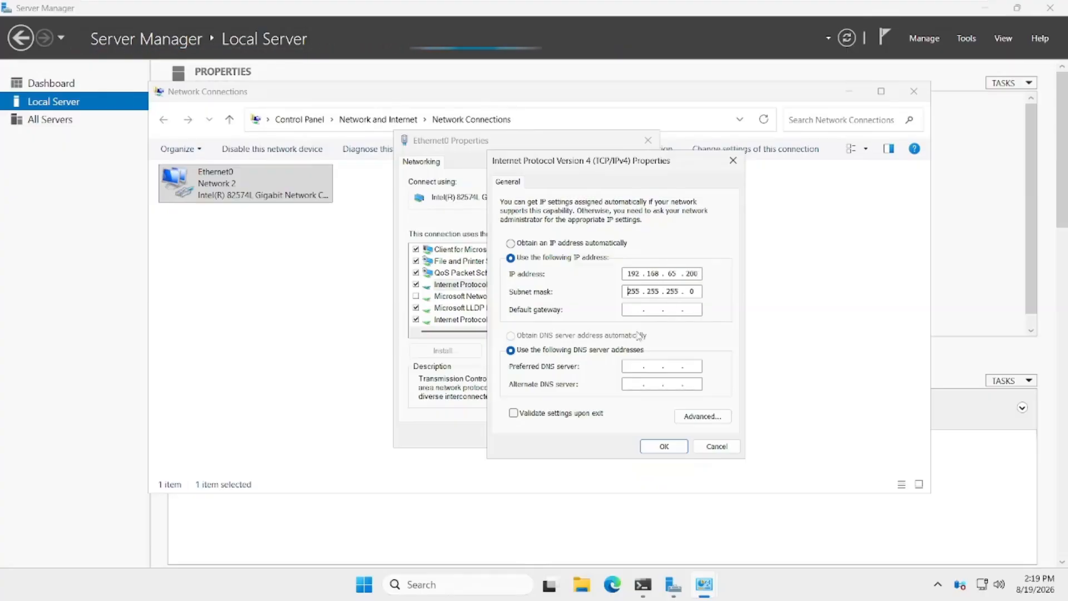
key(Tab)
text(192 . 168 . 65 . 2)
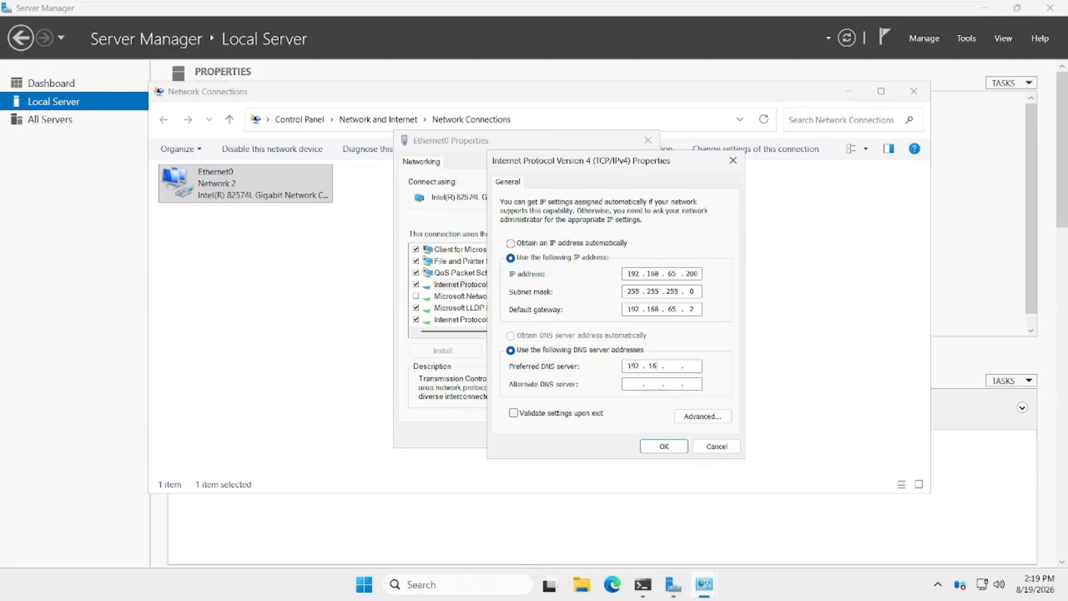
- Set the preferred DNS server to 192.168.65.200 and the alternate DNS server to 192.168.65.1
text(192 . 168 . 65 . 200)
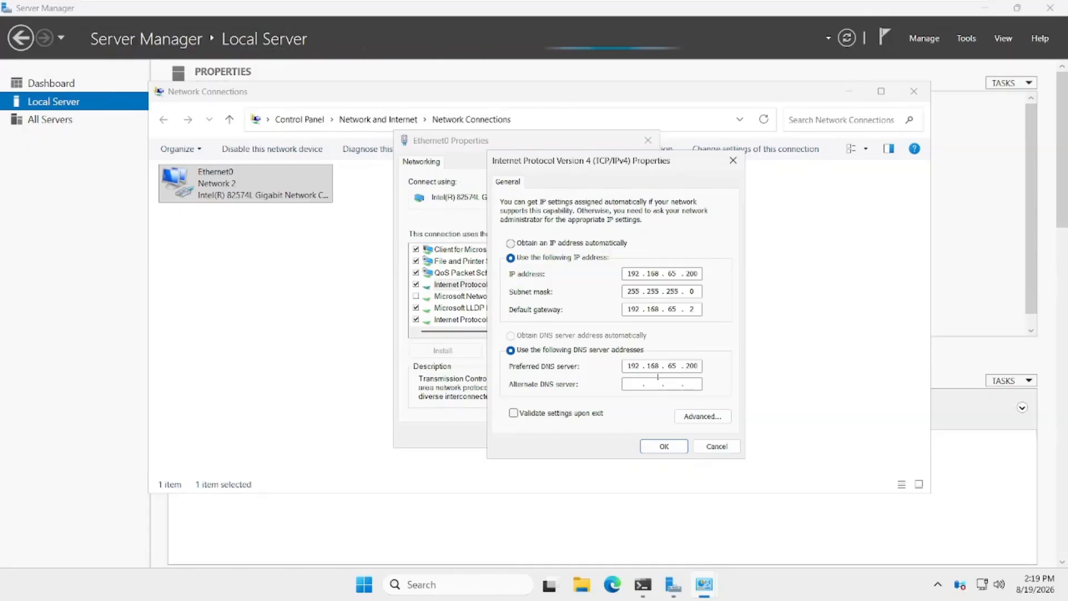
double_click(690, 366)
text(192 . )
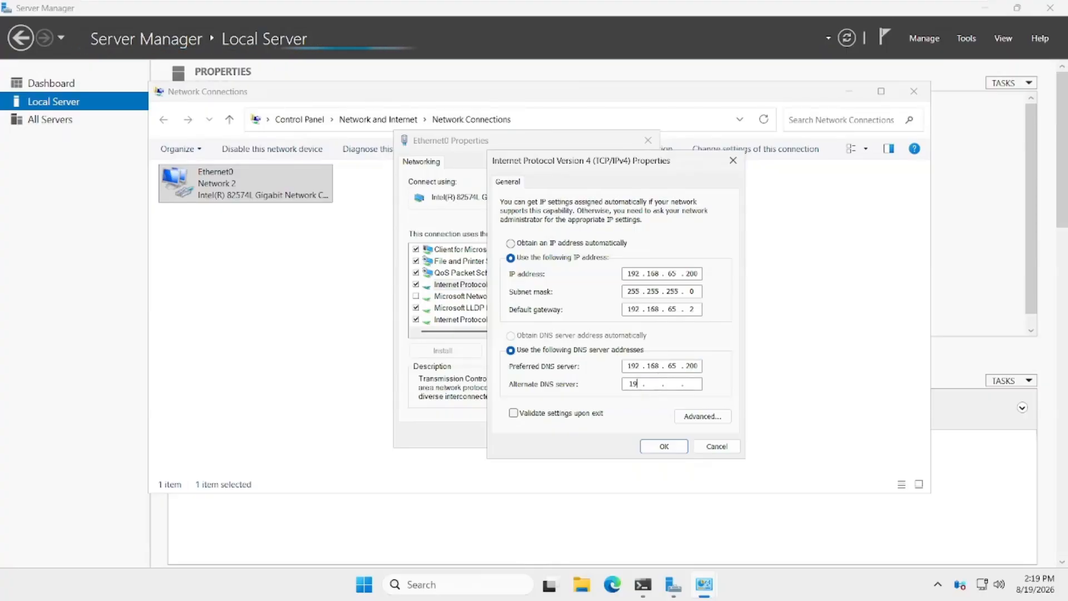
text(168 . )
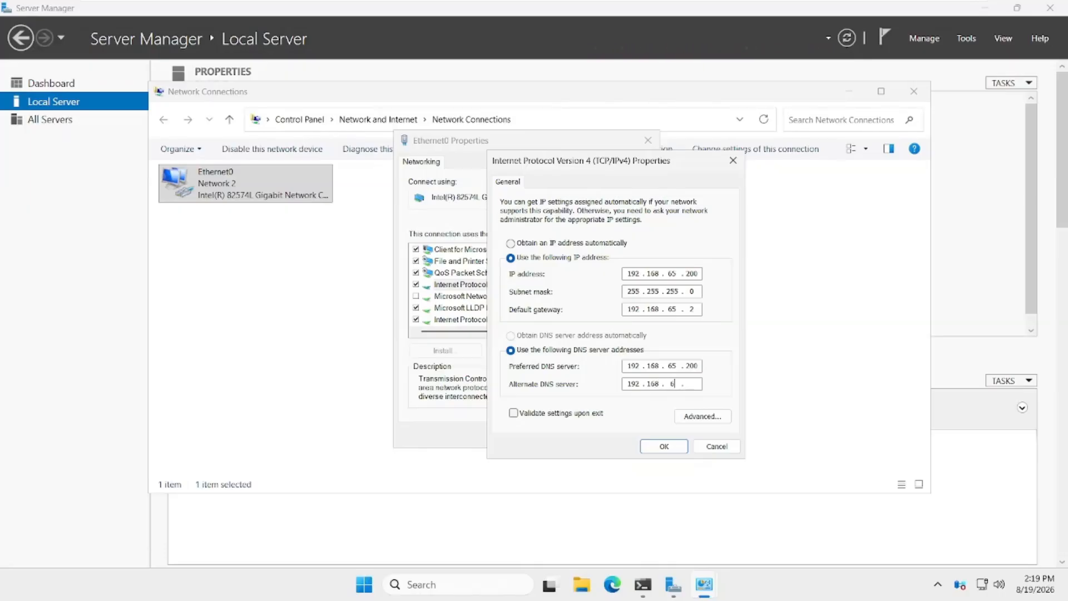
text(65 . 2)
key(BackSpace)
text(1)
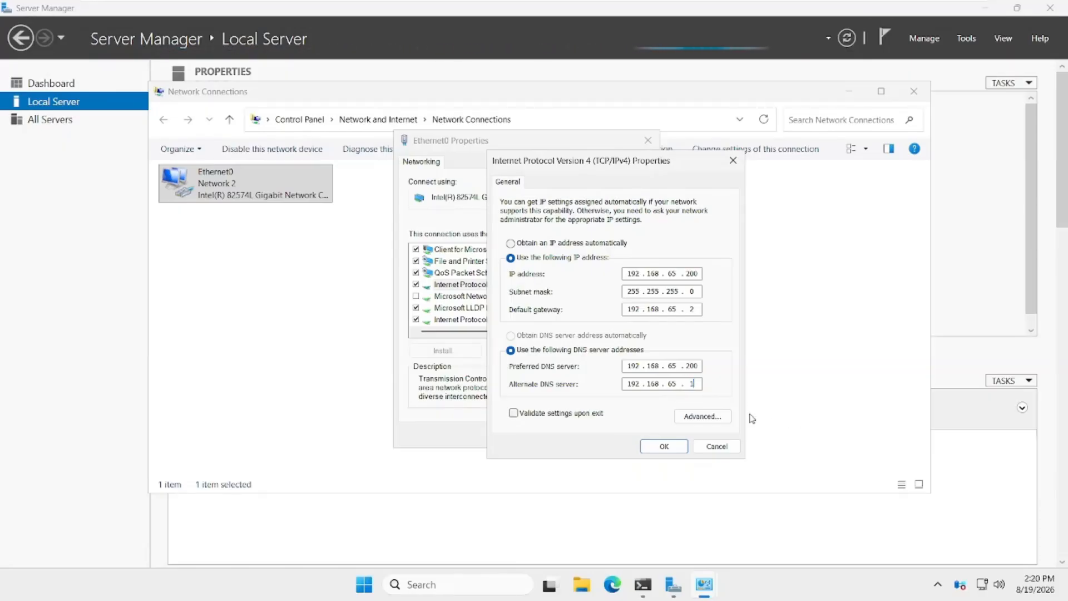
- Add 8.8.8.8 and 4.2.2.2 as further DNS servers in the advanced TCP/IP settings of Ethernet0
click(701, 416)
click(555, 193)
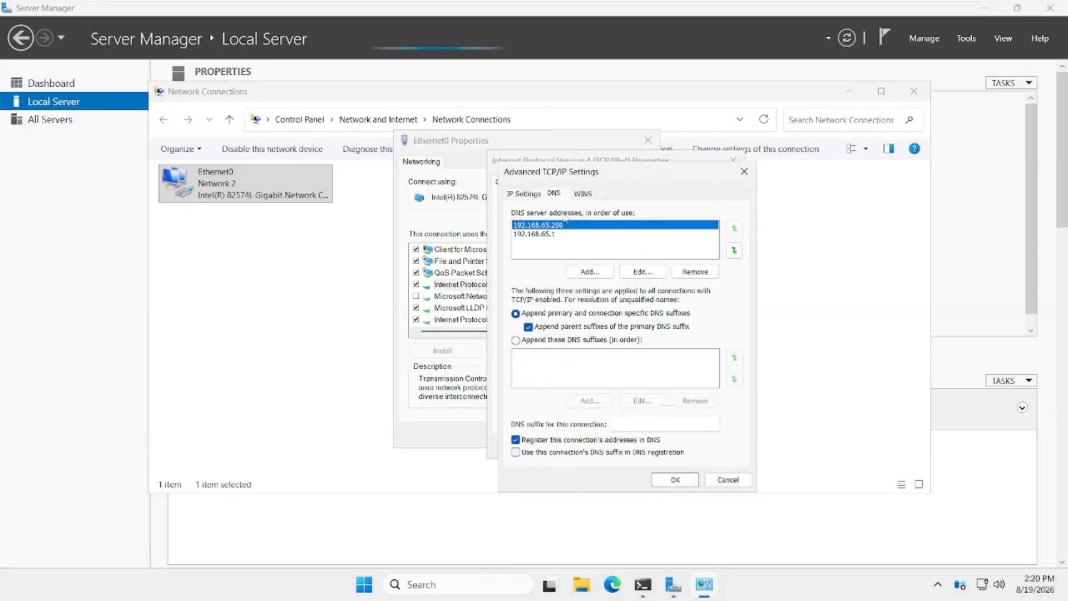
click(590, 272)
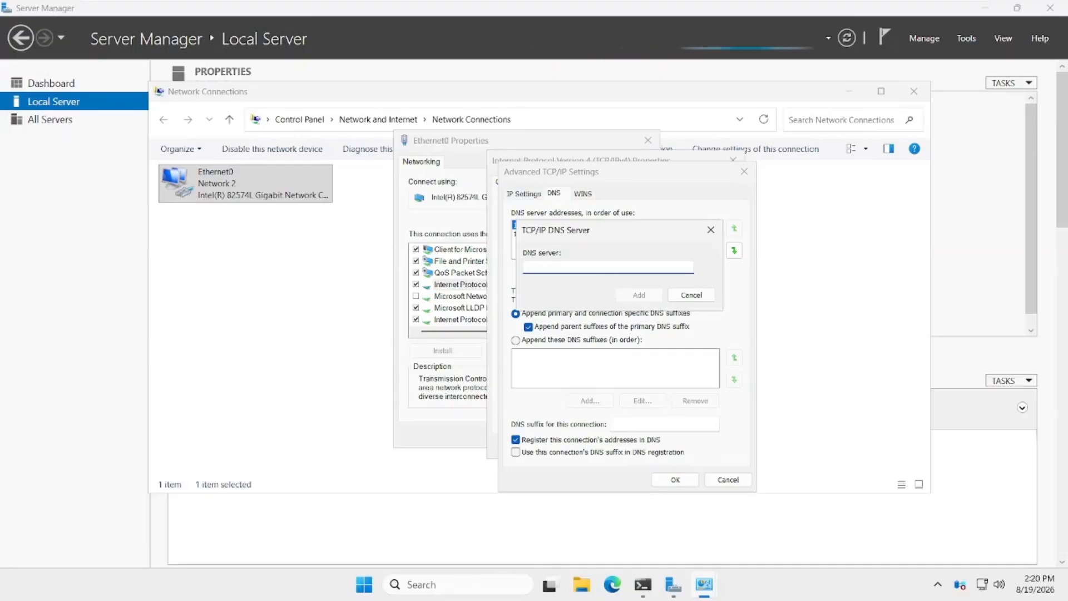
text(8.8.8.8)
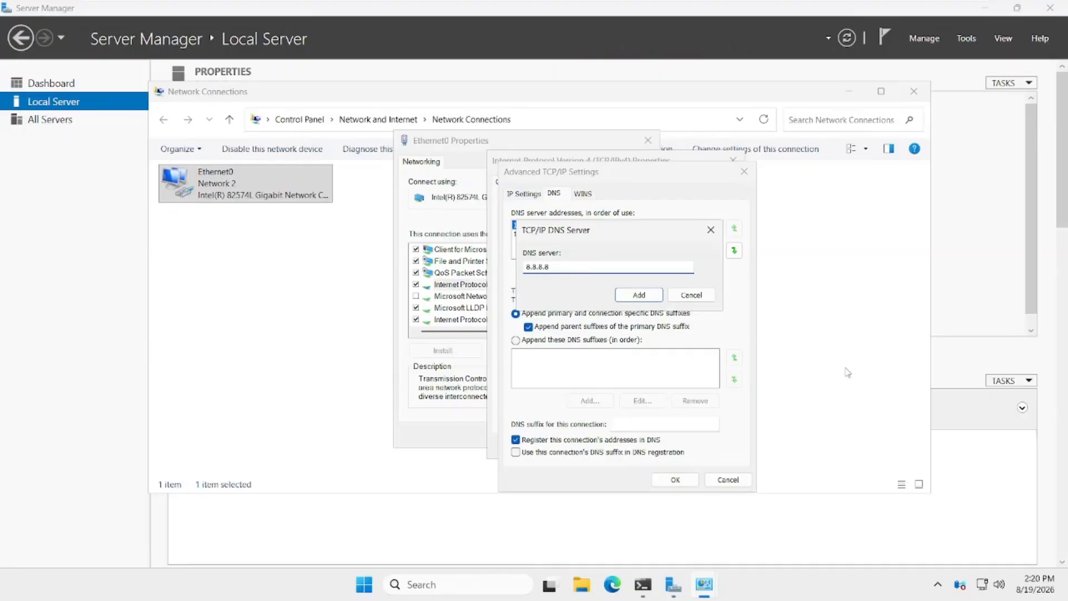
click(638, 296)
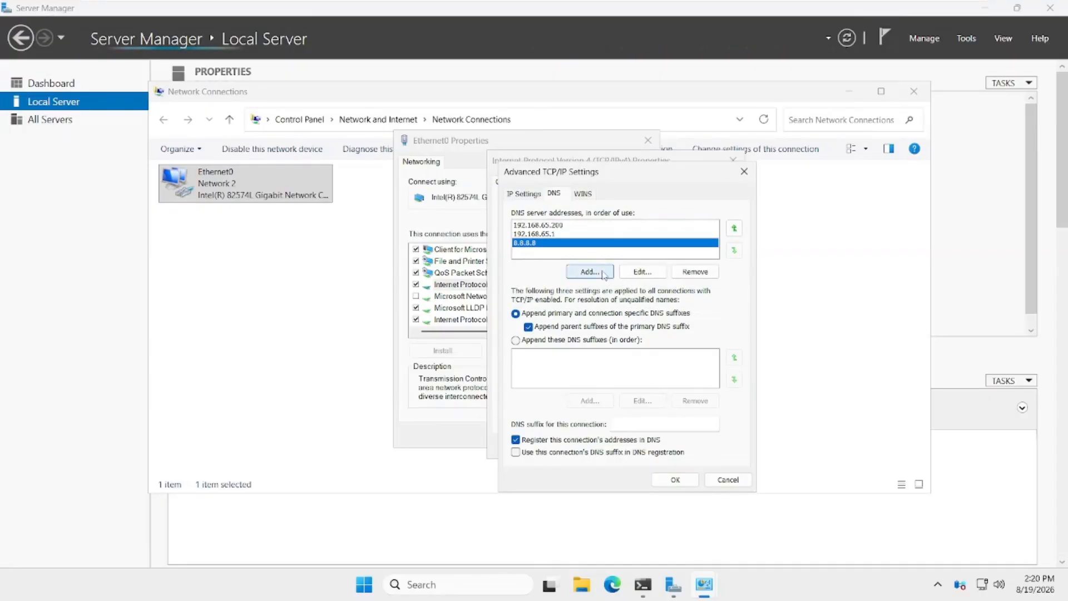
click(585, 272)
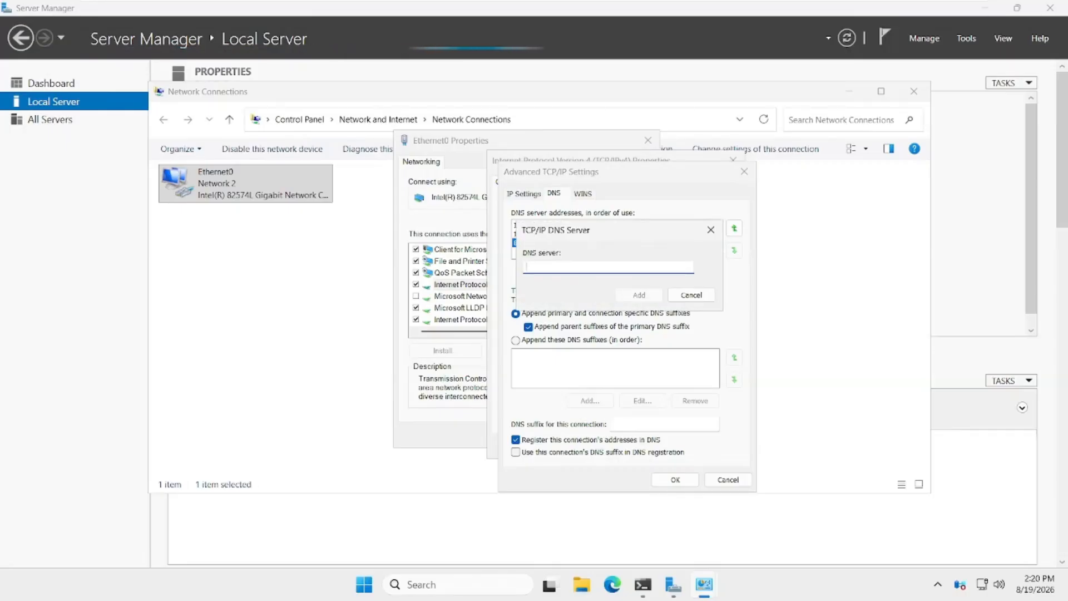
text(4.2.2.2)
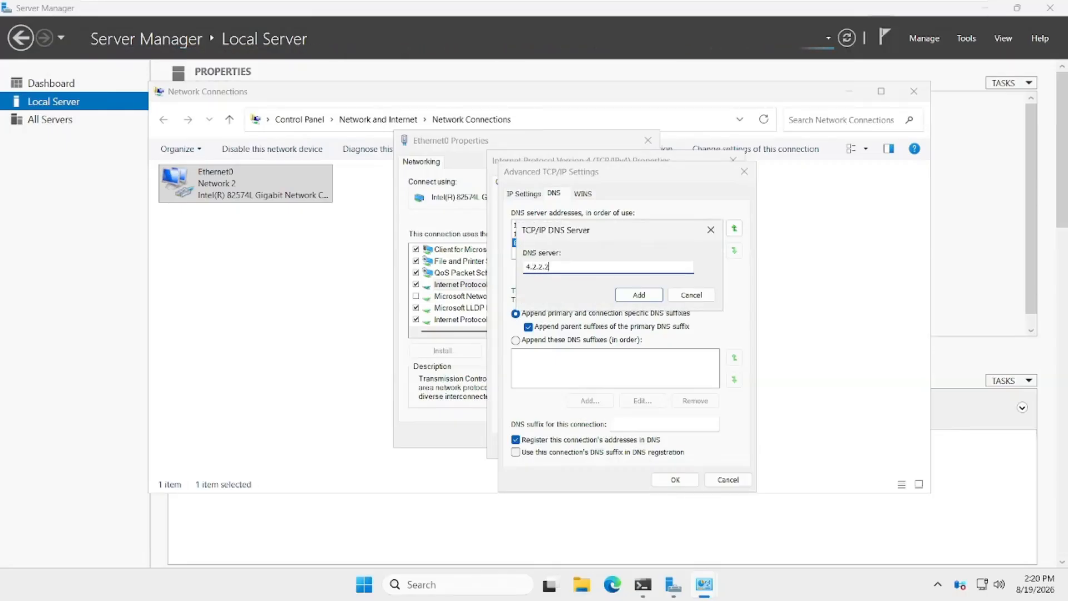
click(638, 295)
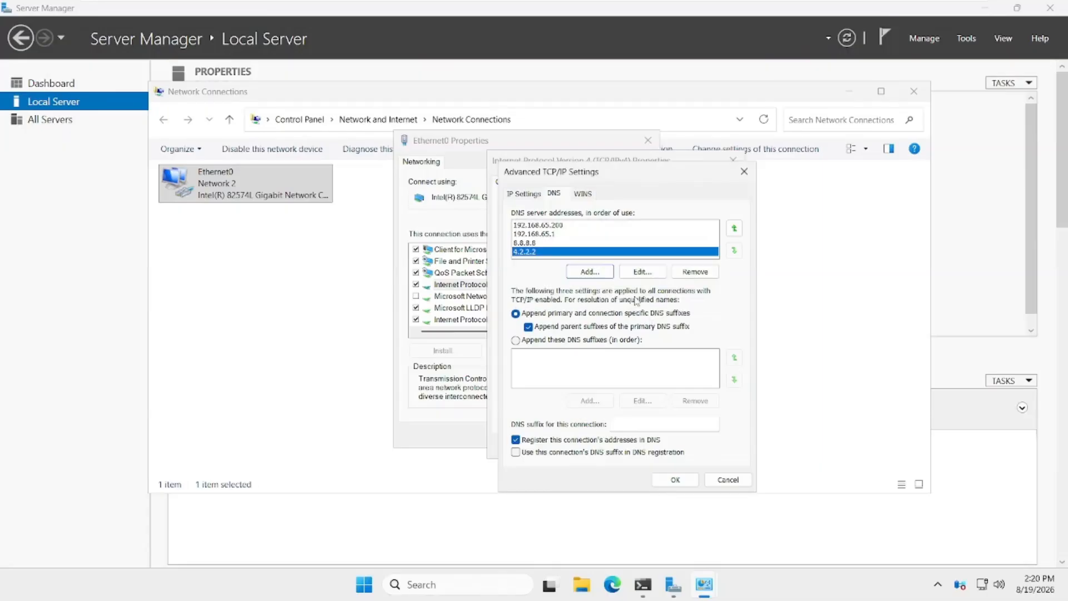
- Add 1.1.1.1 as another DNS server and save the Ethernet0 connection's IPv4 configuration
click(590, 271)
text(1)
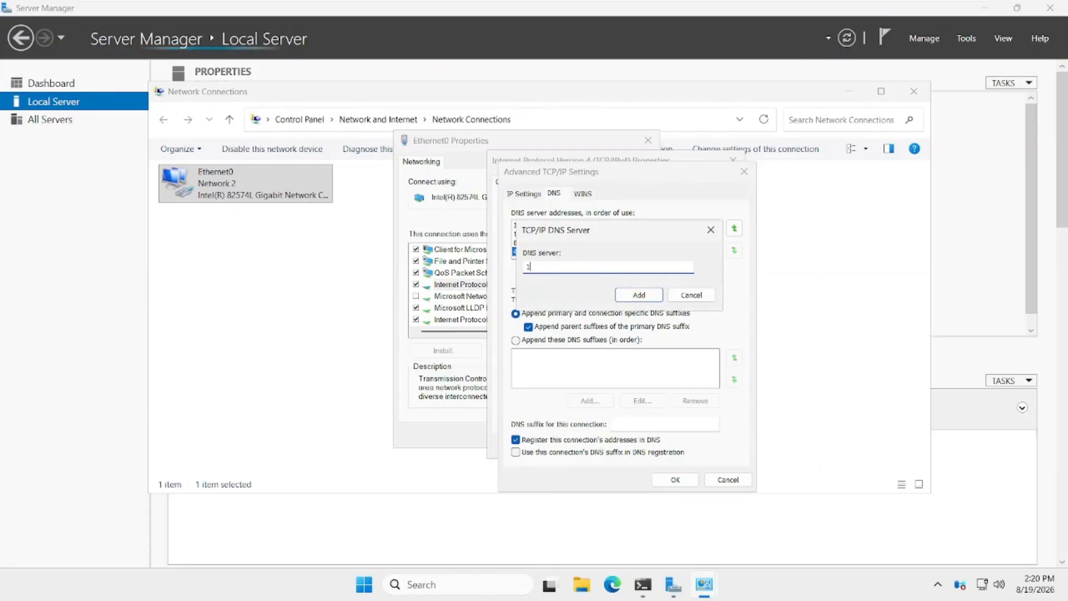
text(.1.1.1)
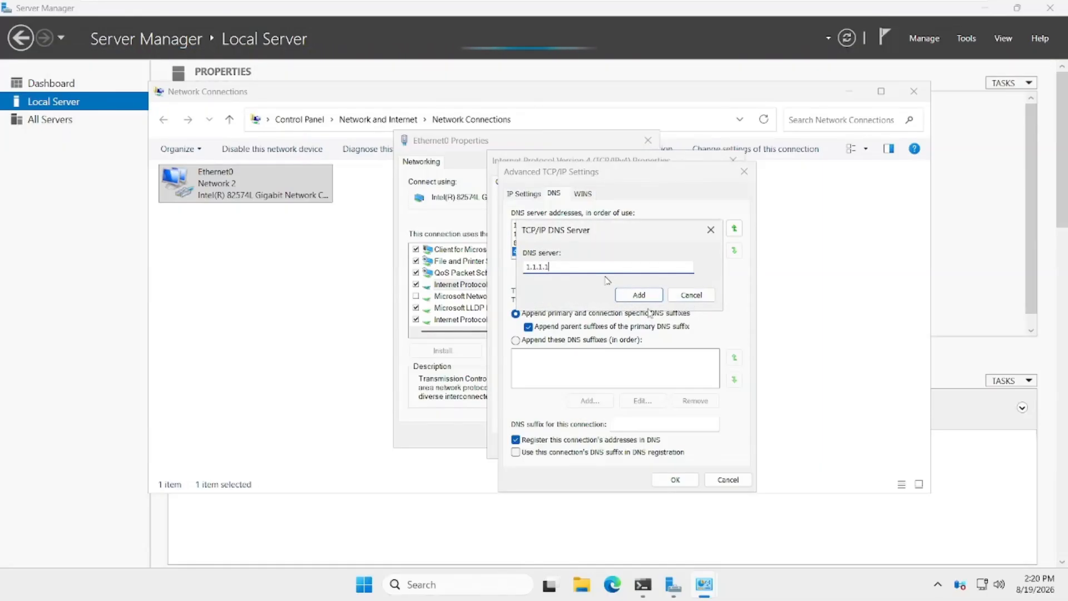
click(638, 295)
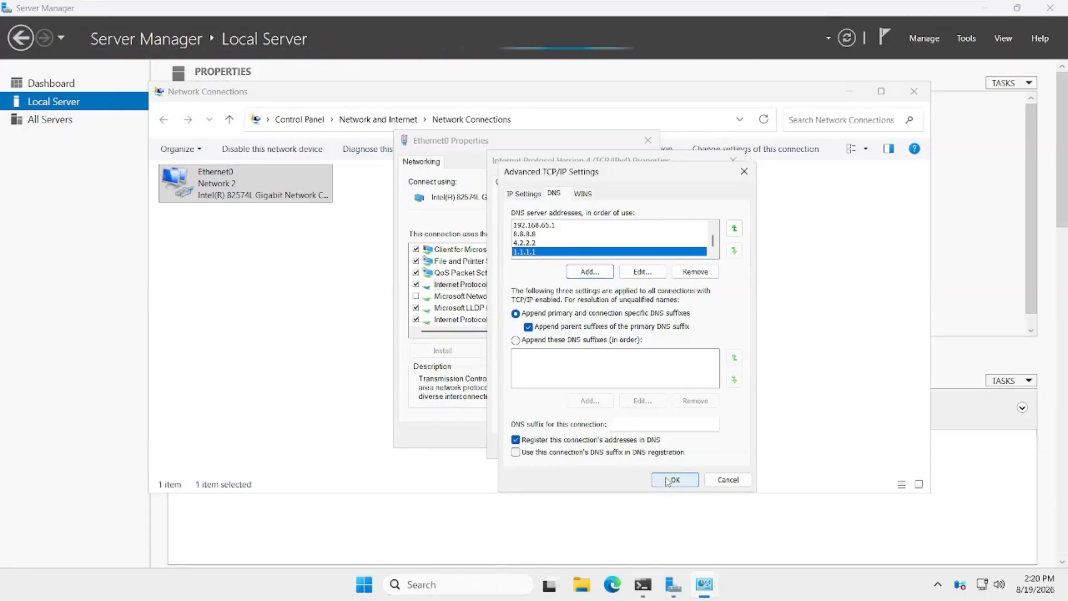
click(668, 481)
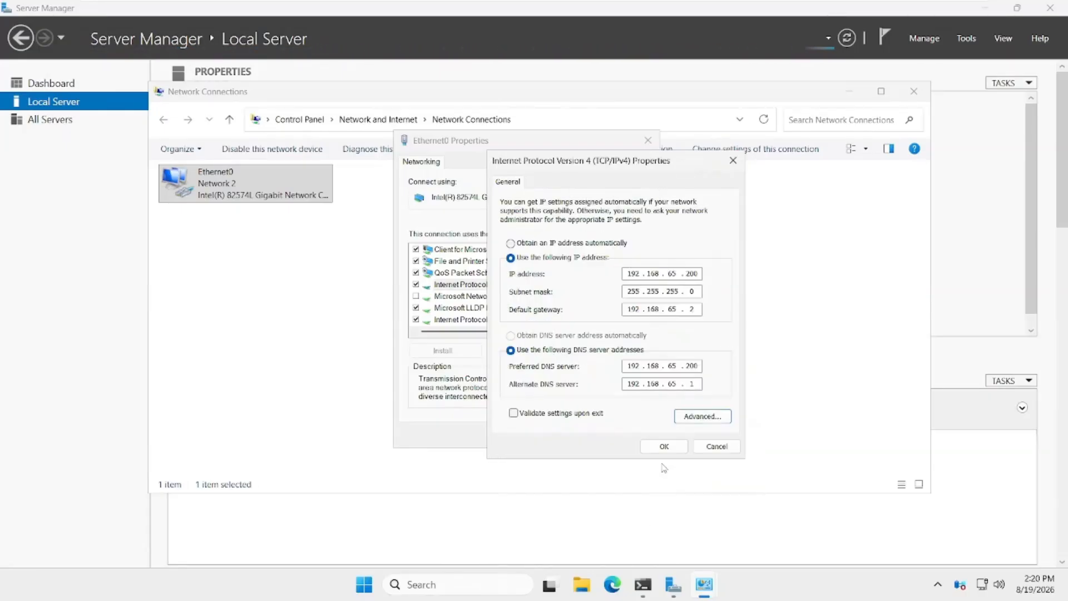
click(663, 448)
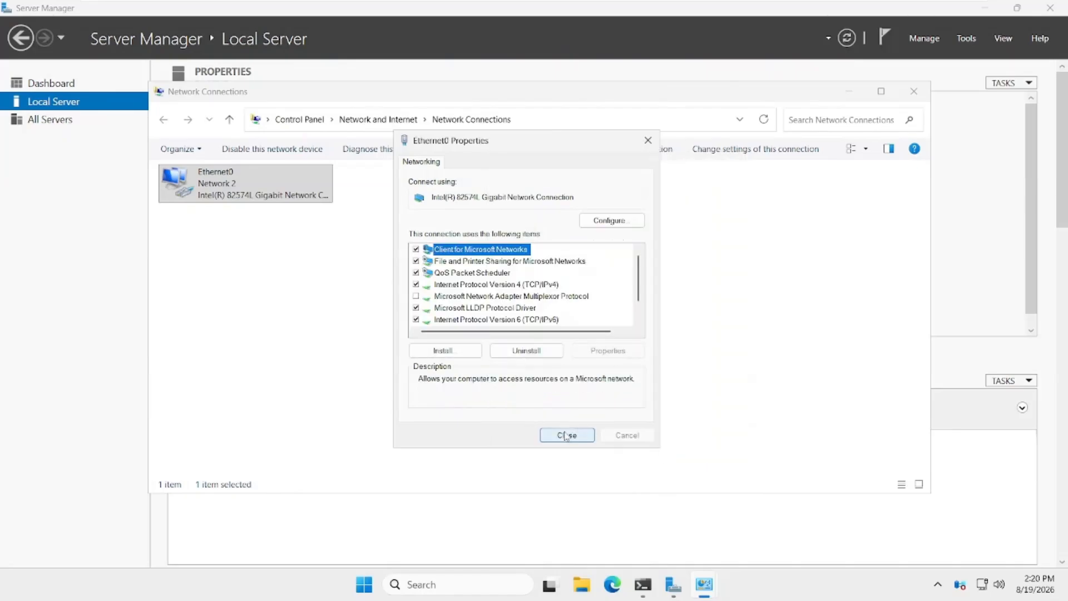
click(565, 436)
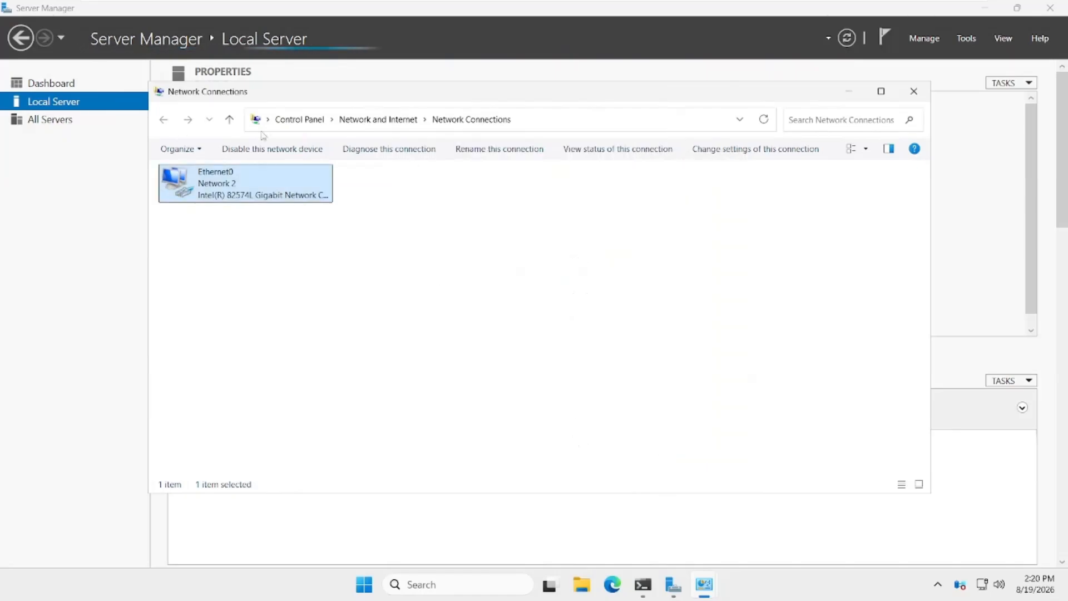
- Check the server's IP configuration with ipconfig in the command prompt, and close the network connections window
click(644, 585)
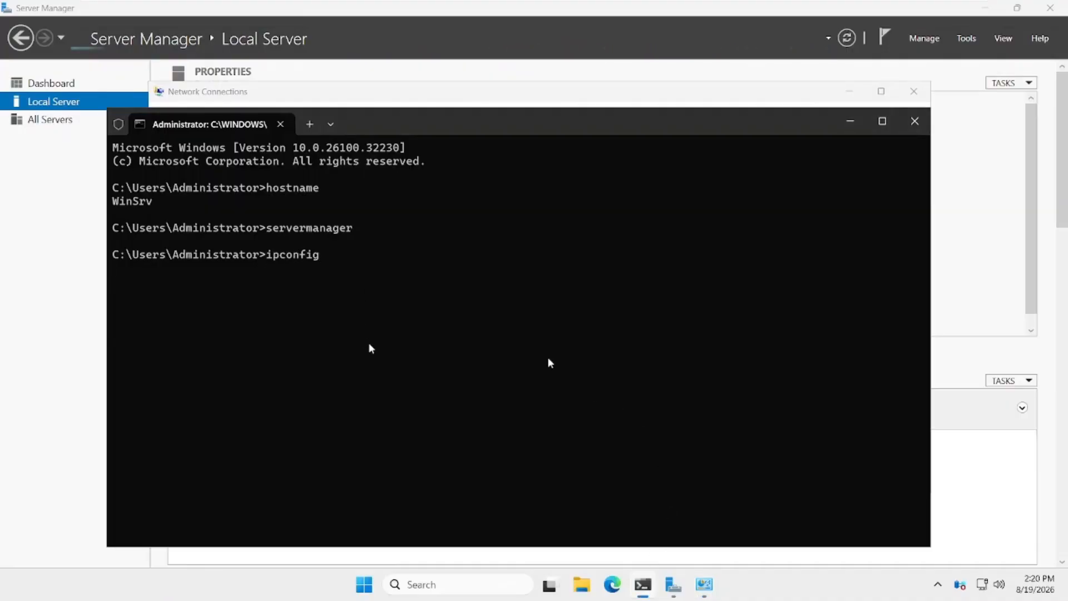
key(Return)
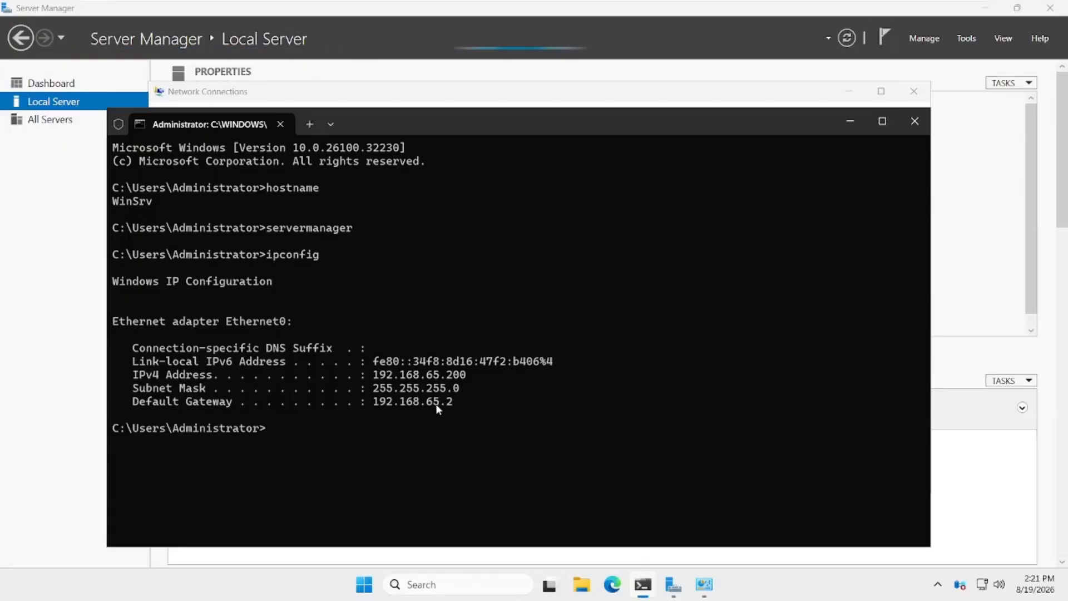
click(851, 121)
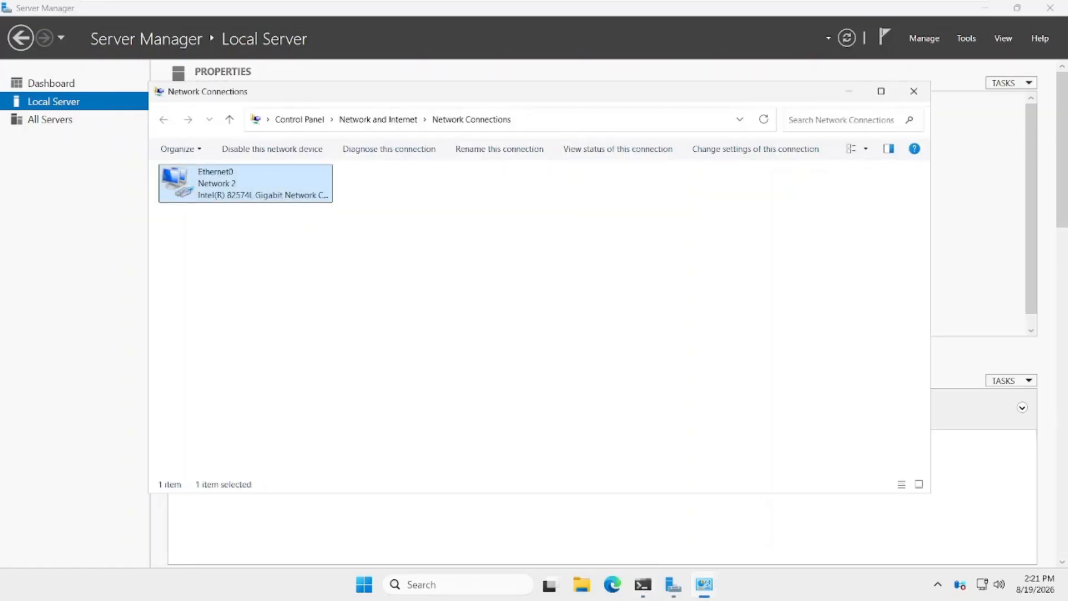
click(913, 92)
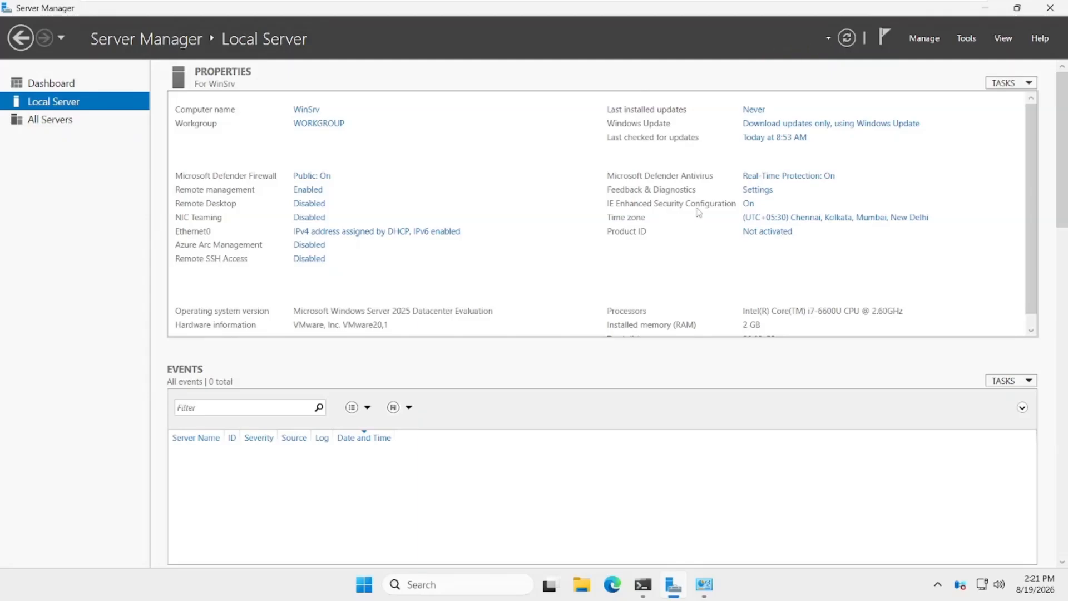
- Turn off Internet Explorer Enhanced Security Configuration for both Administrators and Users
click(748, 206)
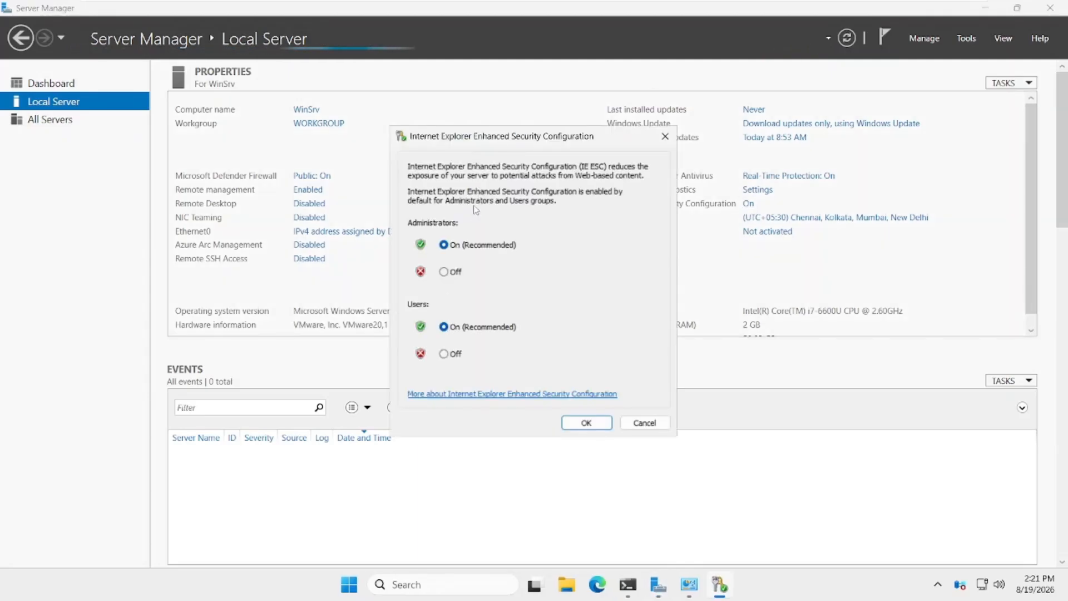
click(445, 271)
click(445, 354)
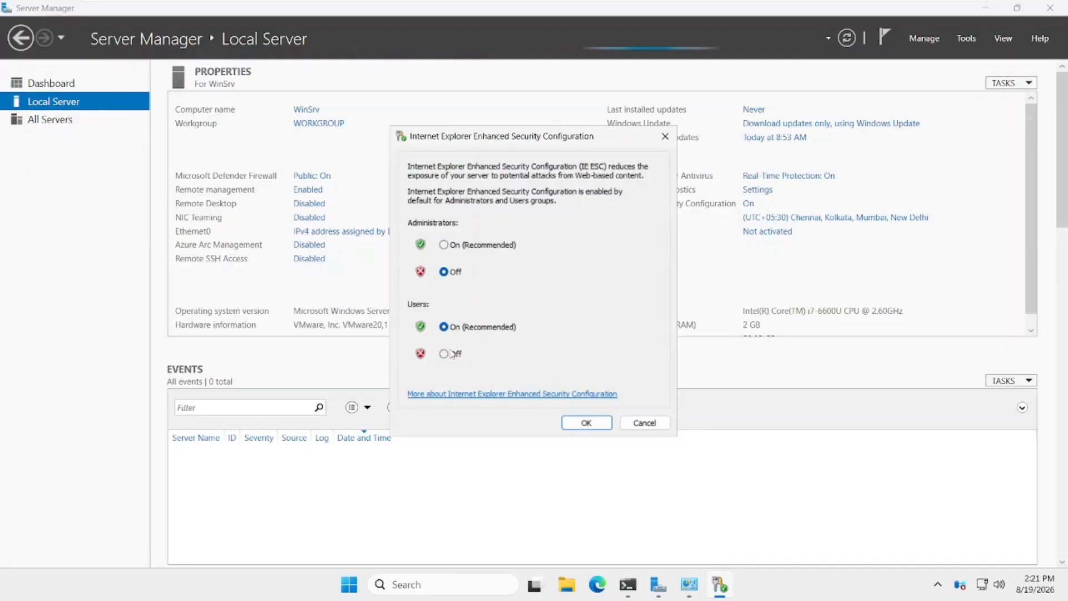
click(600, 424)
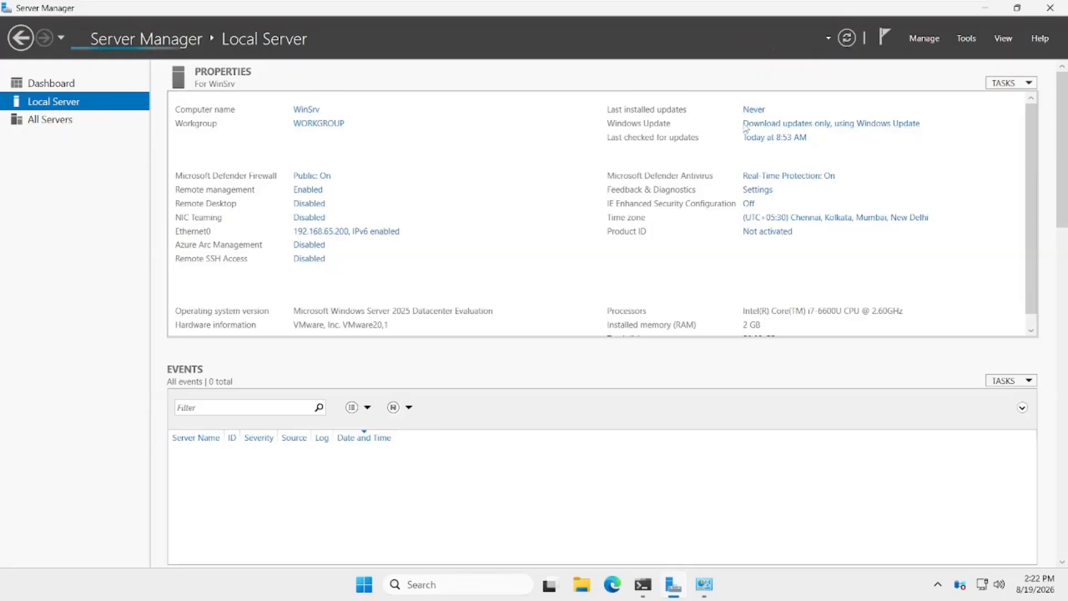
- Start a check for updates in Windows Update and return to Server Manager
click(750, 127)
click(757, 110)
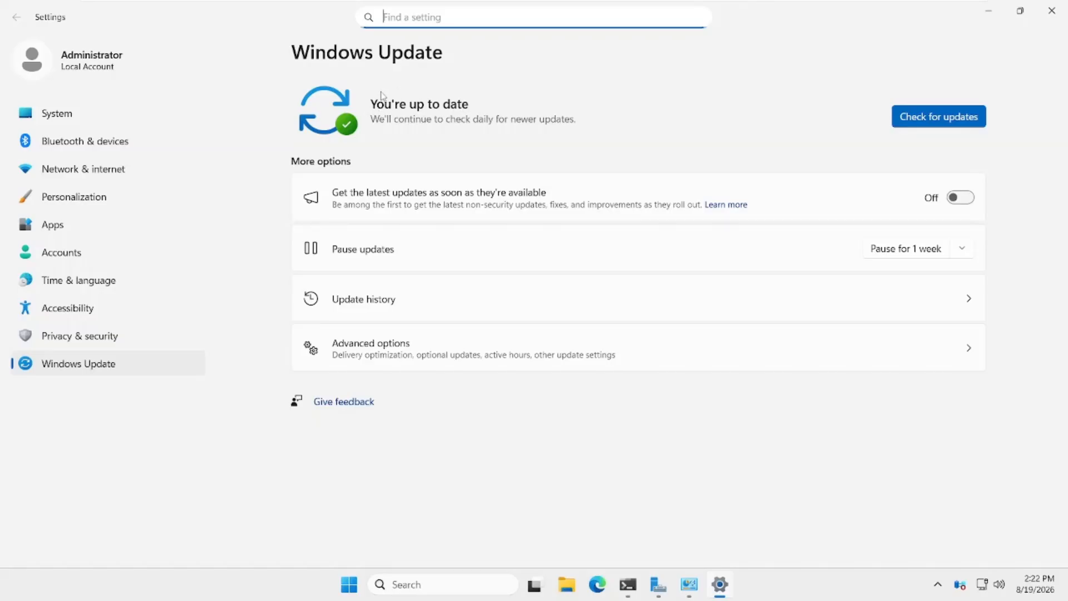
click(949, 124)
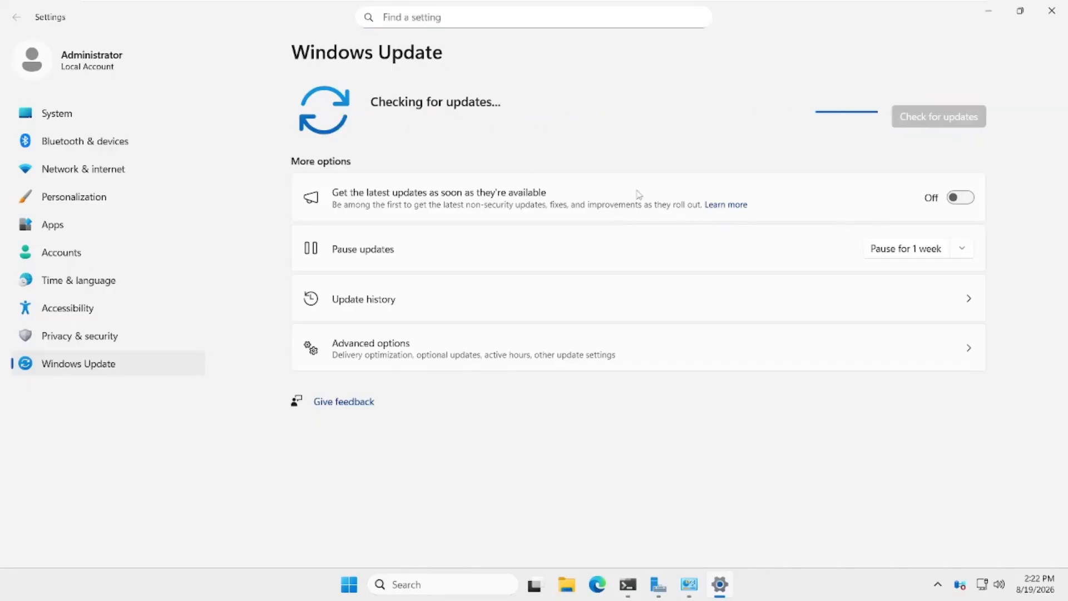
click(989, 12)
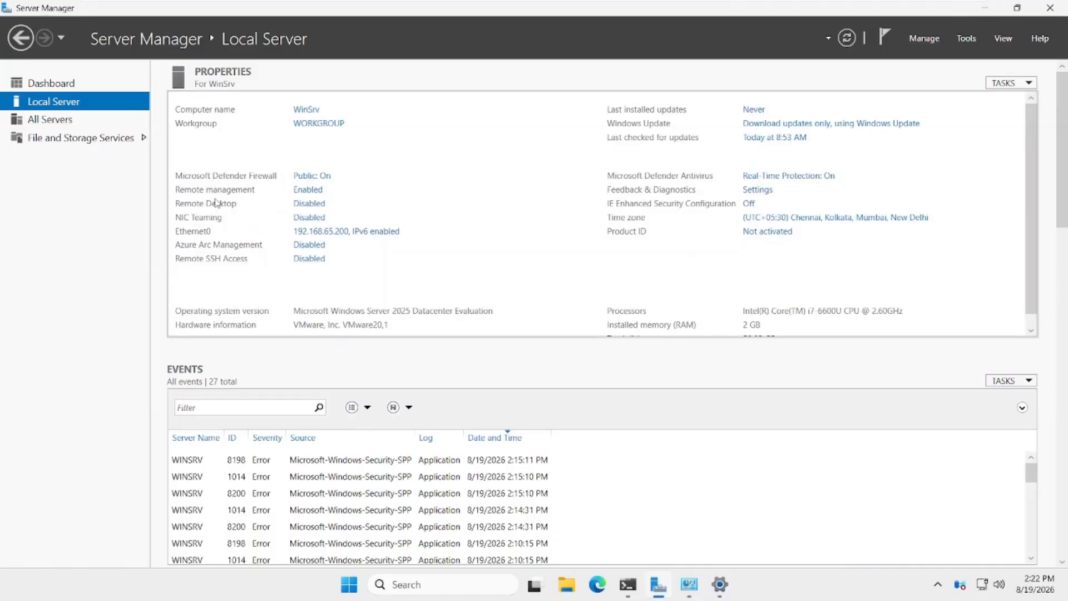
- Allow Remote Desktop connections to this computer in the system properties and accept the firewall exception
click(309, 204)
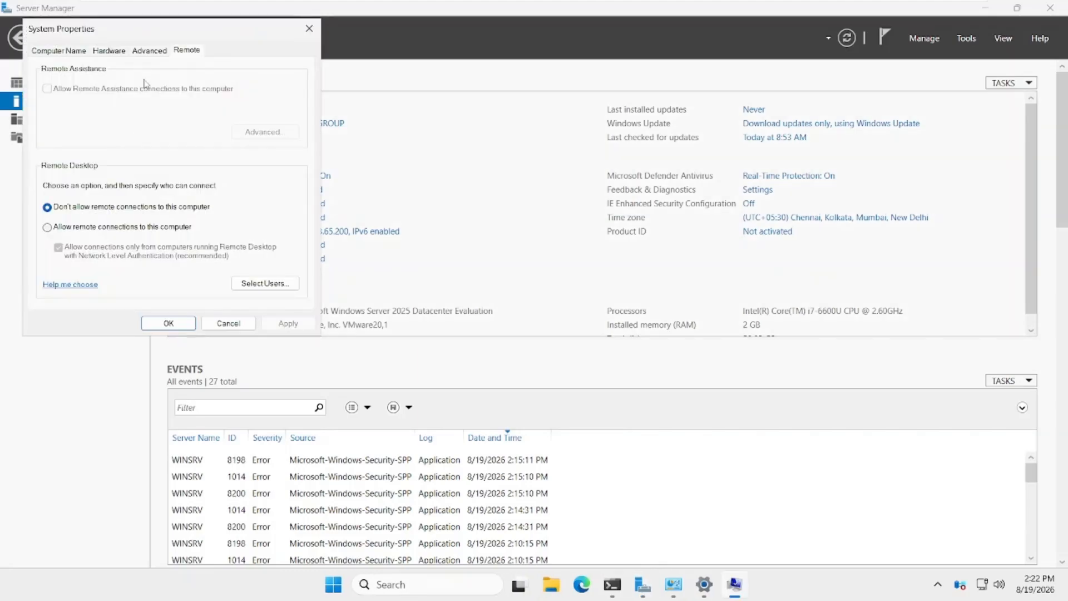
drag(167, 28, 594, 76)
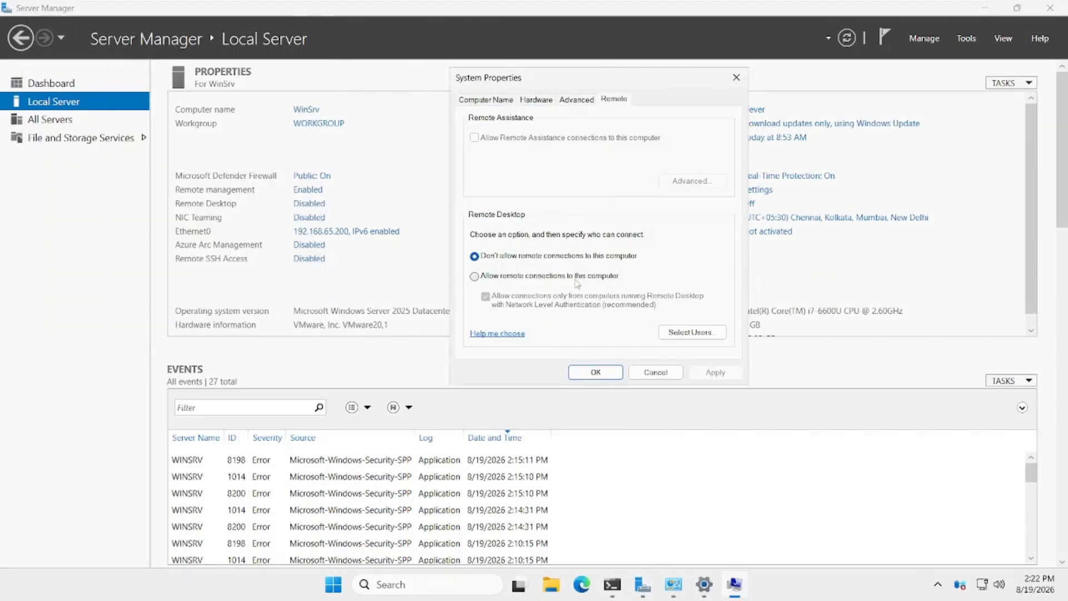
click(474, 276)
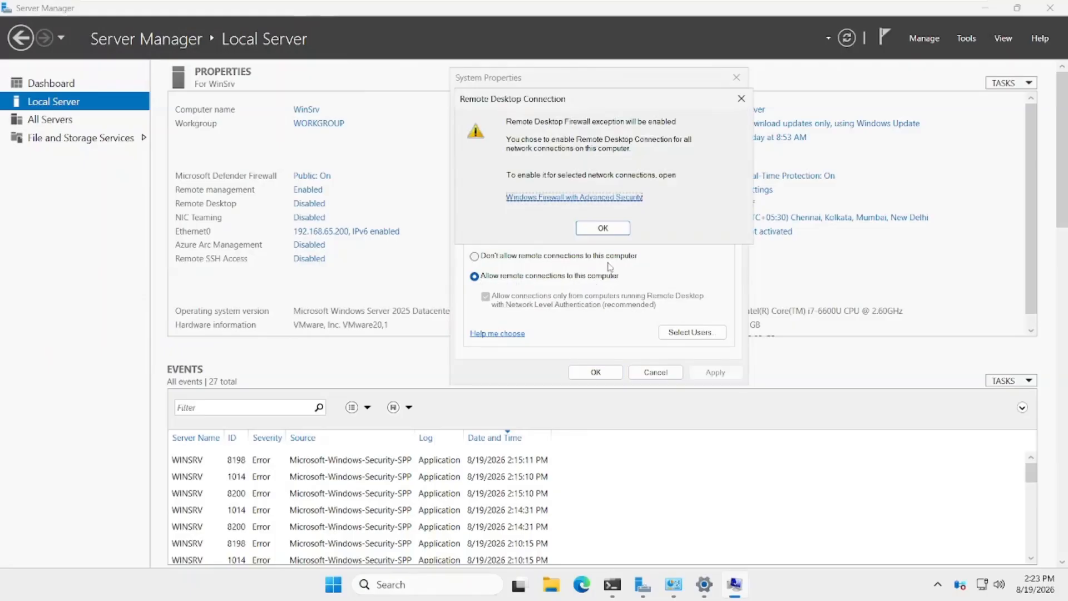
click(602, 228)
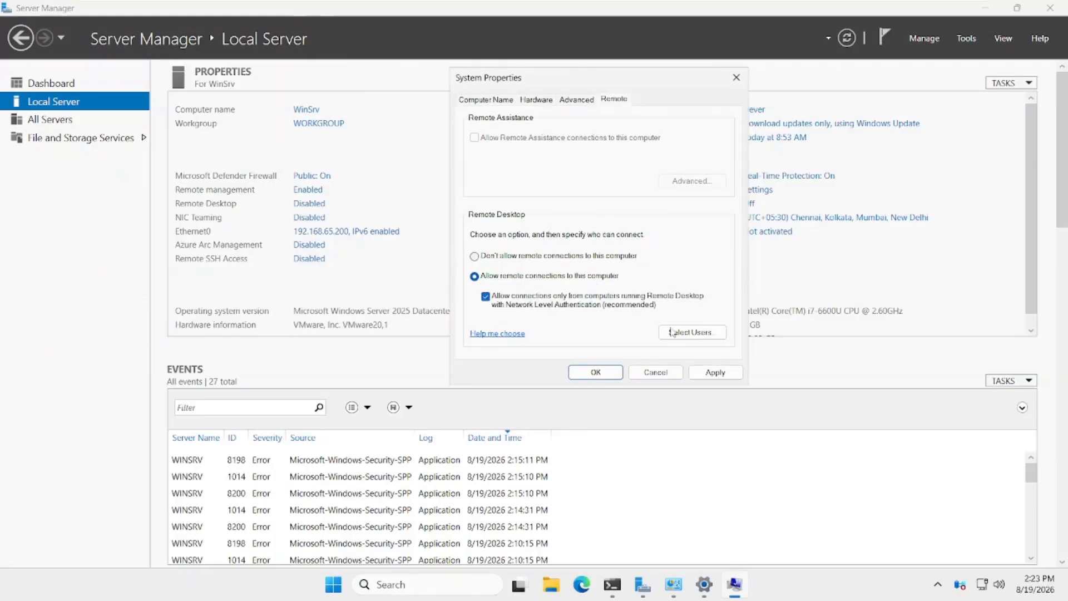
- Search the WINSRV accounts that can be granted Remote Desktop access and leave the user list without adding any
click(705, 332)
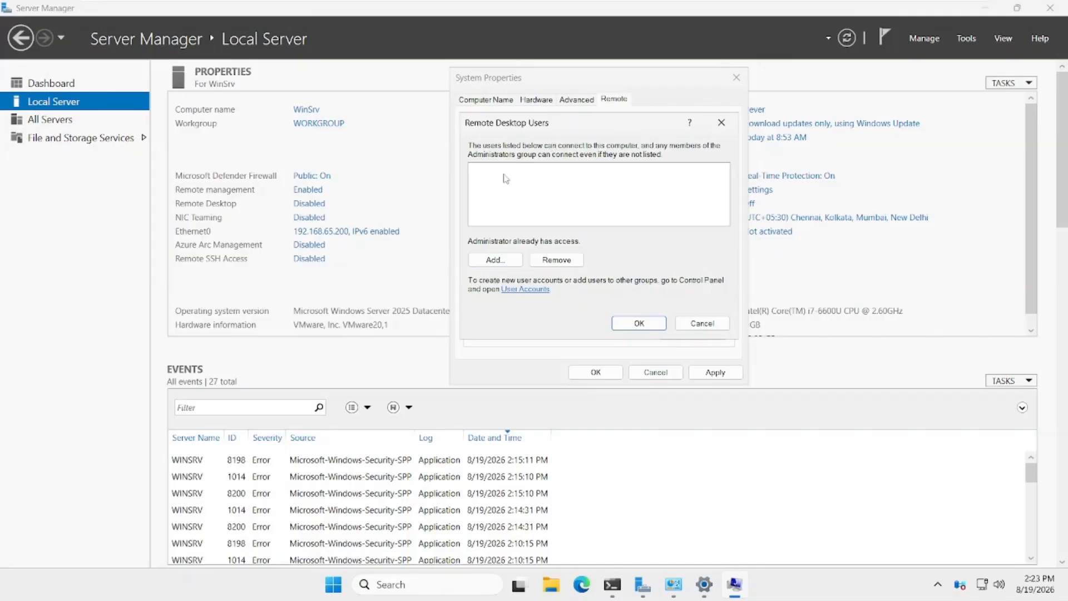
click(495, 260)
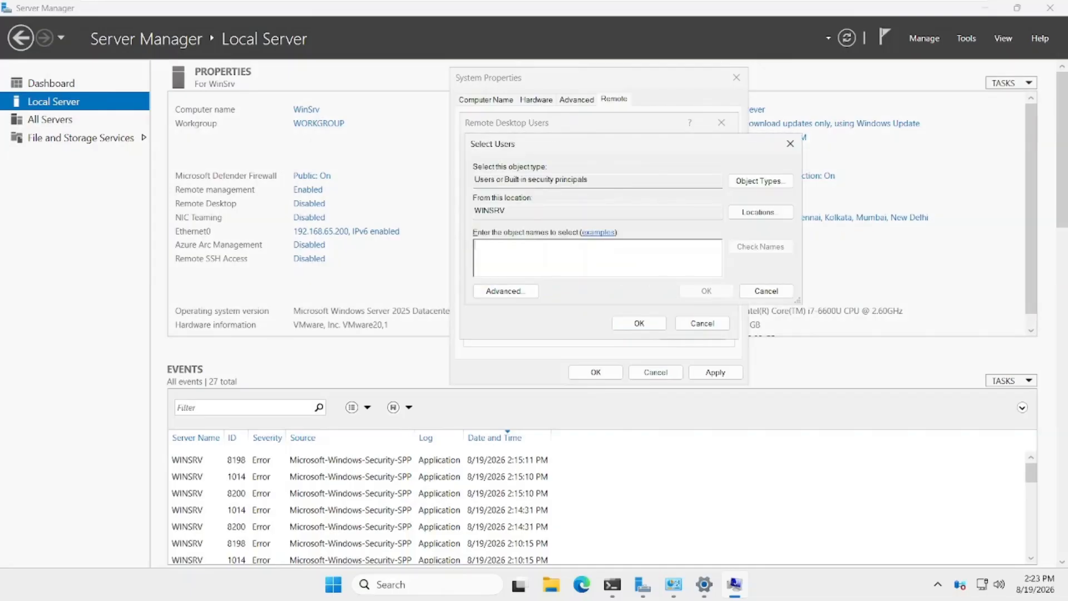
click(505, 291)
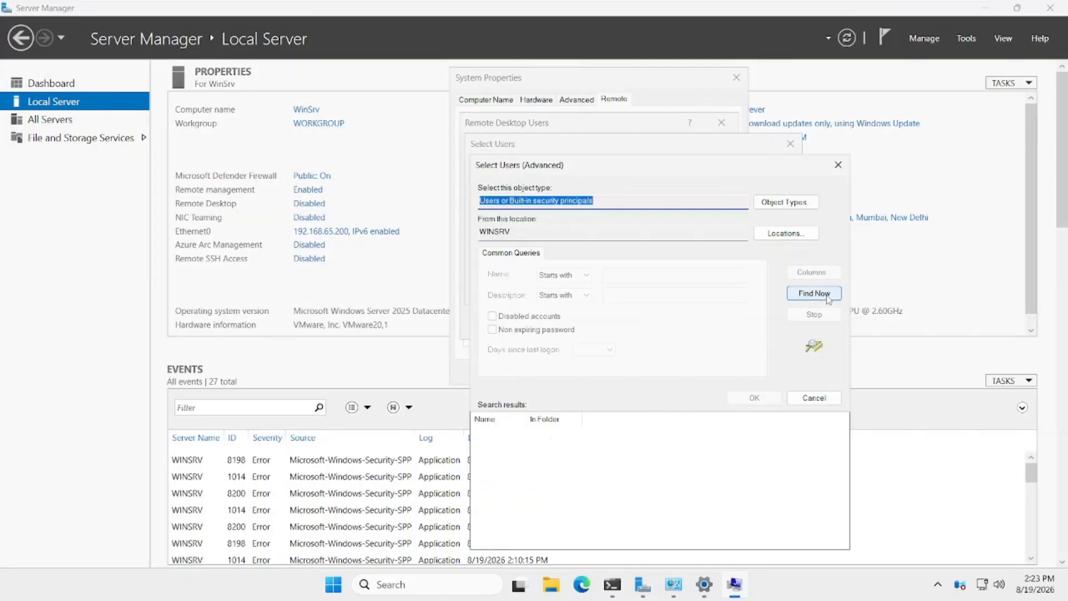
click(828, 299)
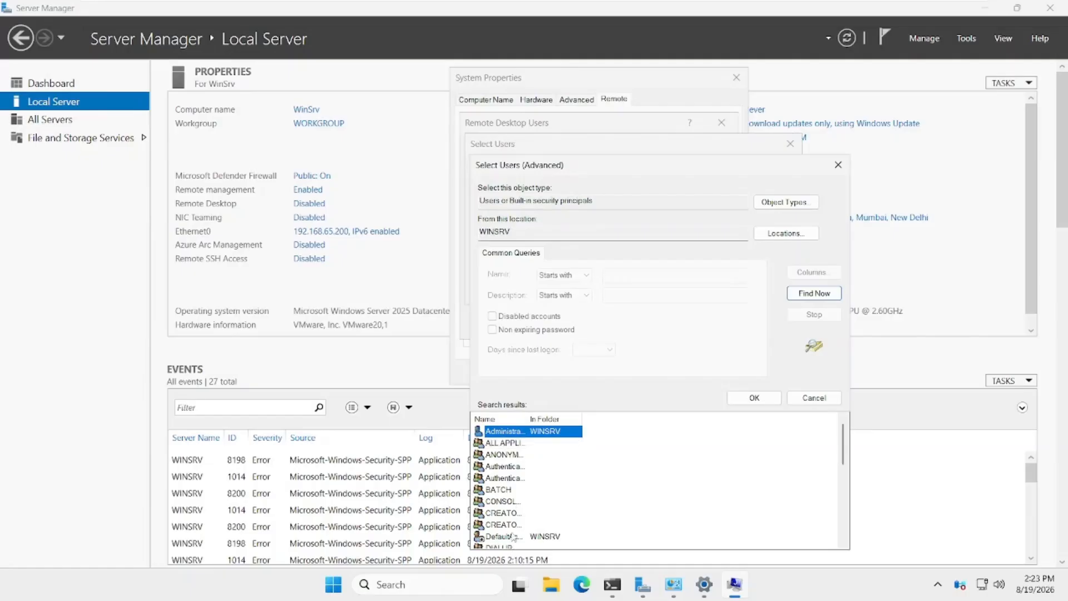
scroll(515, 537, down, 7)
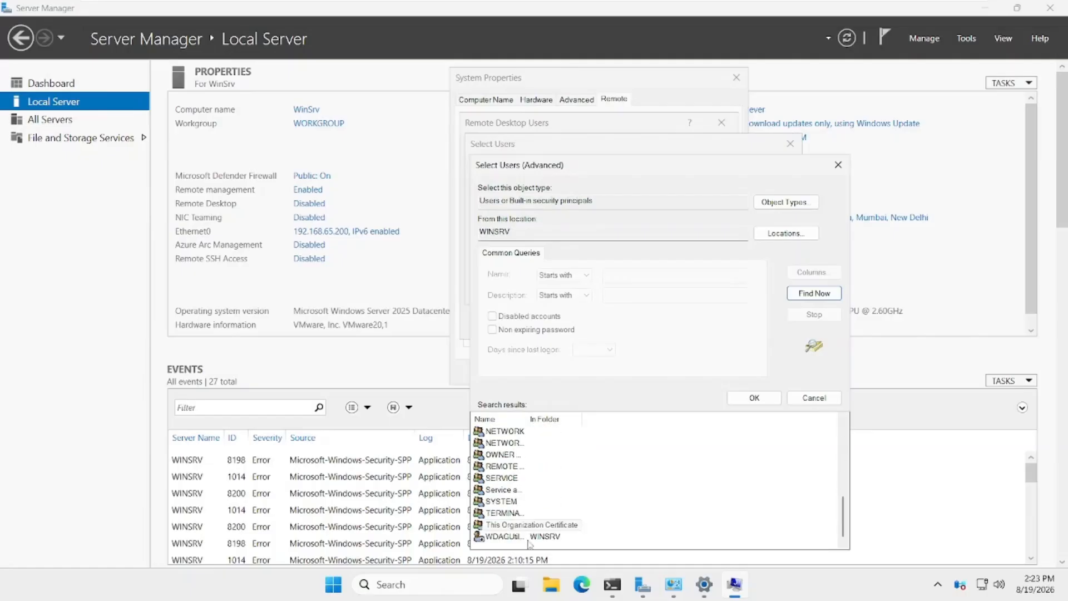
scroll(528, 544, up, 7)
click(813, 397)
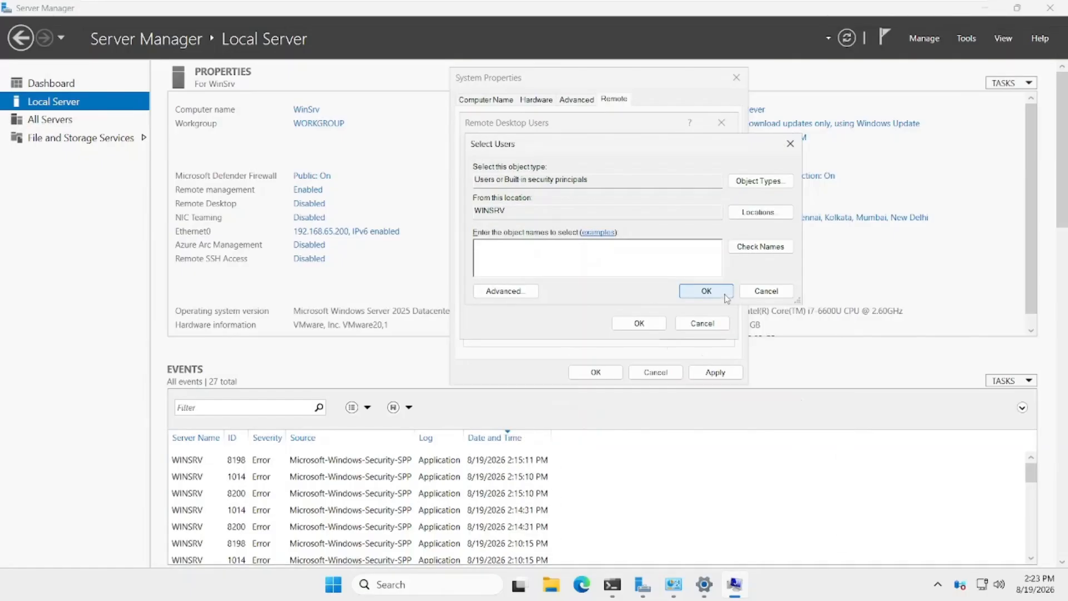
click(751, 290)
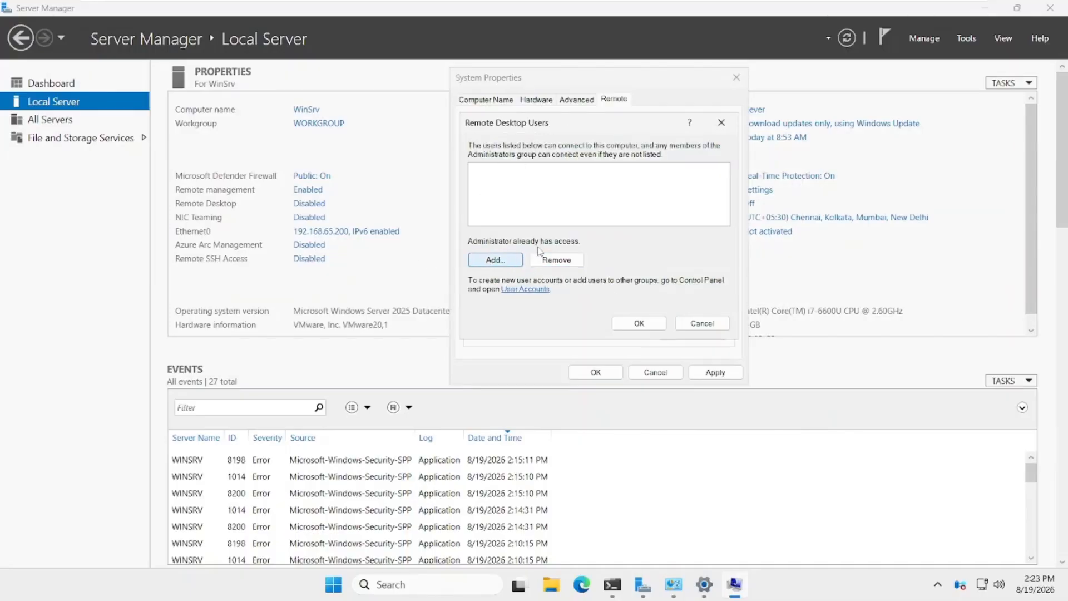
click(634, 322)
- Apply the remote connection settings and refresh the Local Server properties in Server Manager
click(709, 372)
click(594, 372)
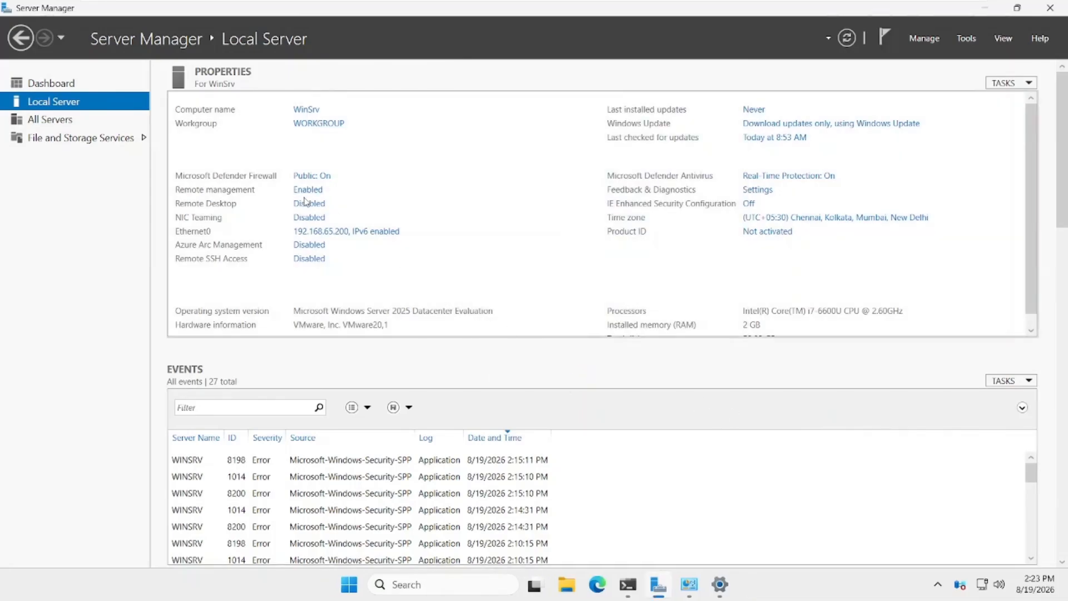
click(847, 38)
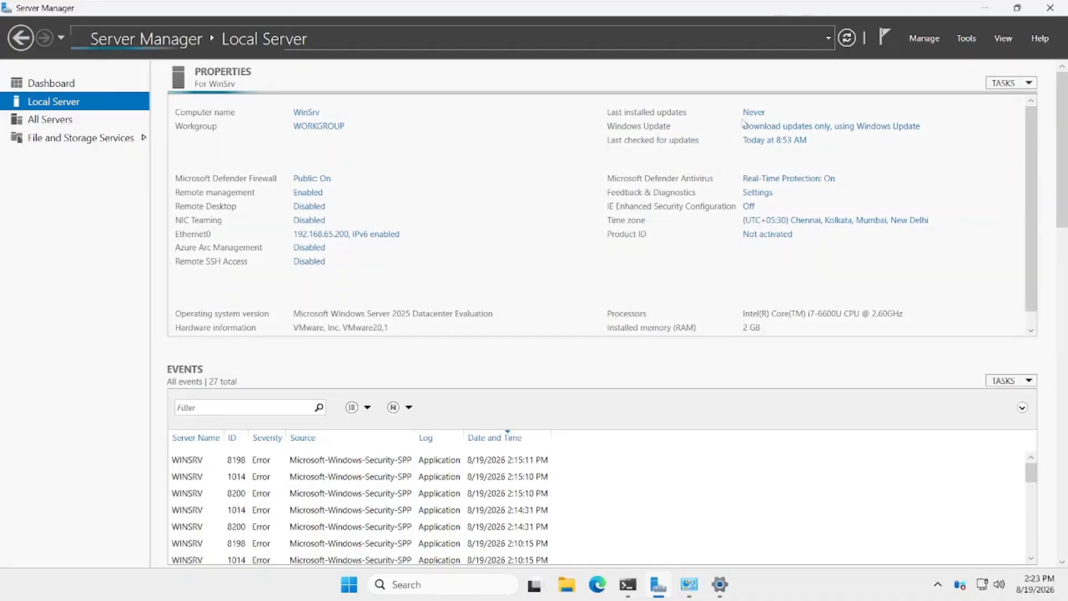